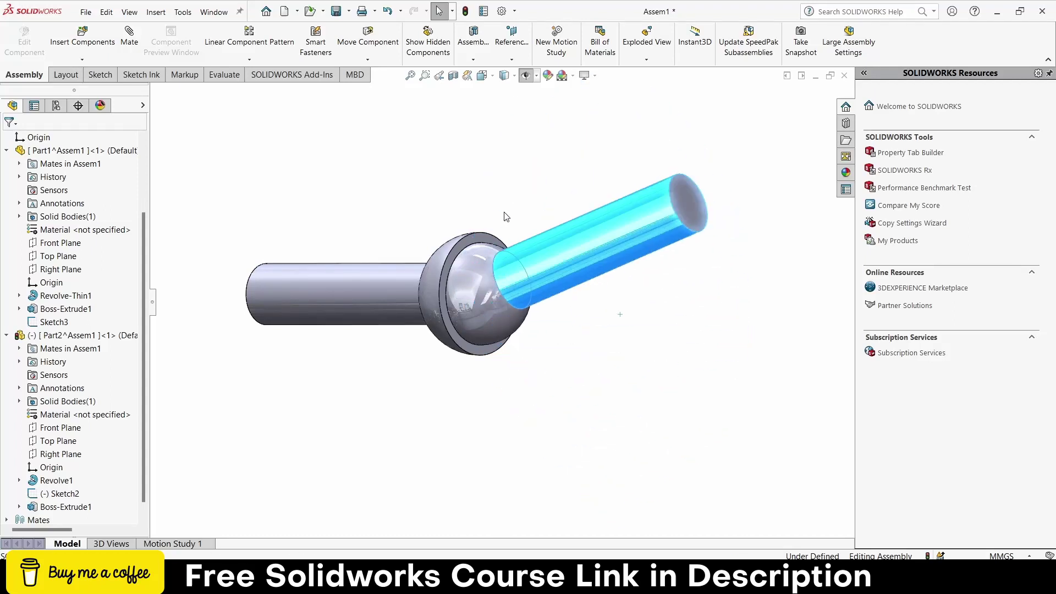
# Swing Part2's shaft to a new angle about the ball socket.
pyautogui.moveTo(608, 257); pyautogui.dragTo(574, 286)
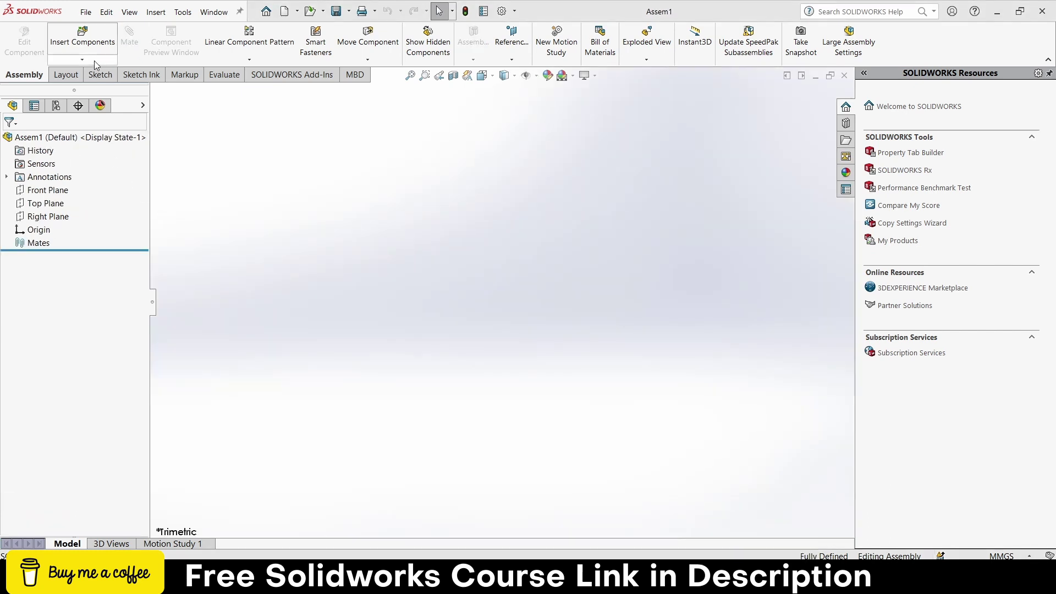
# Insert a new in-context part into the assembly, sketching on its Front Plane.
pyautogui.click(95, 61)
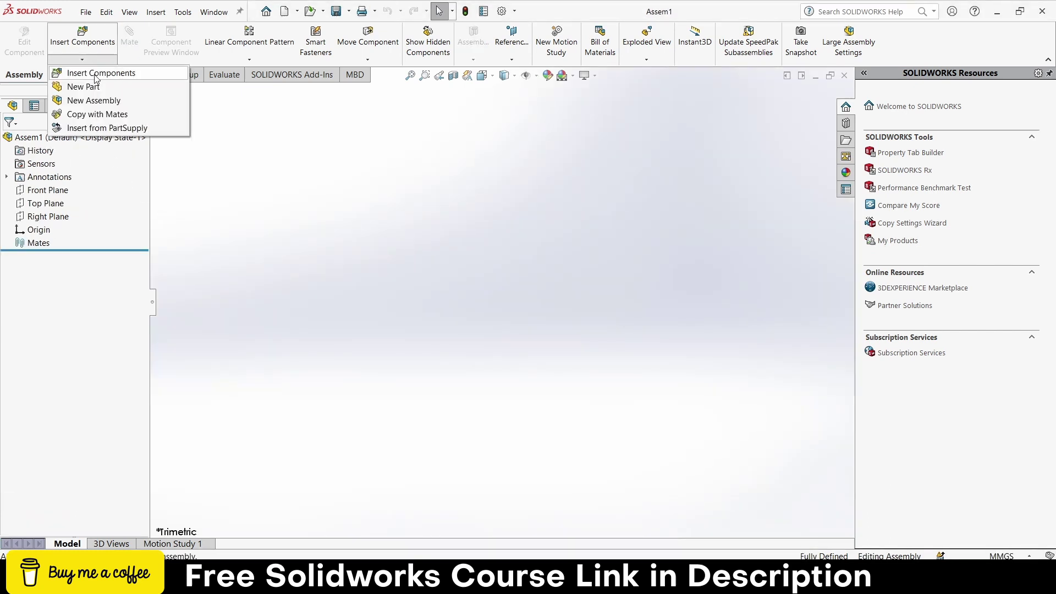
pyautogui.click(98, 88)
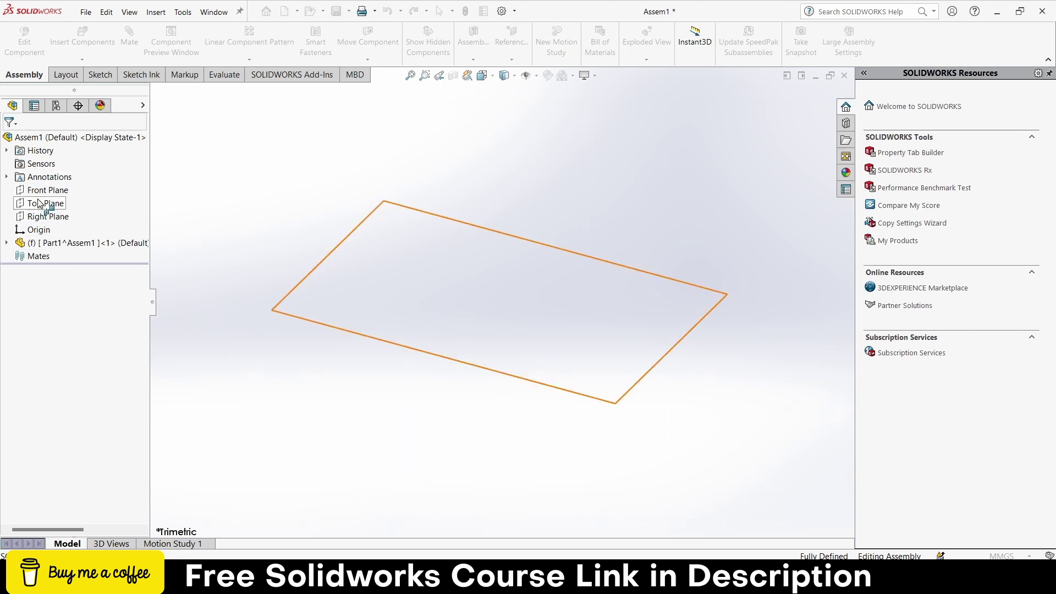
pyautogui.click(44, 192)
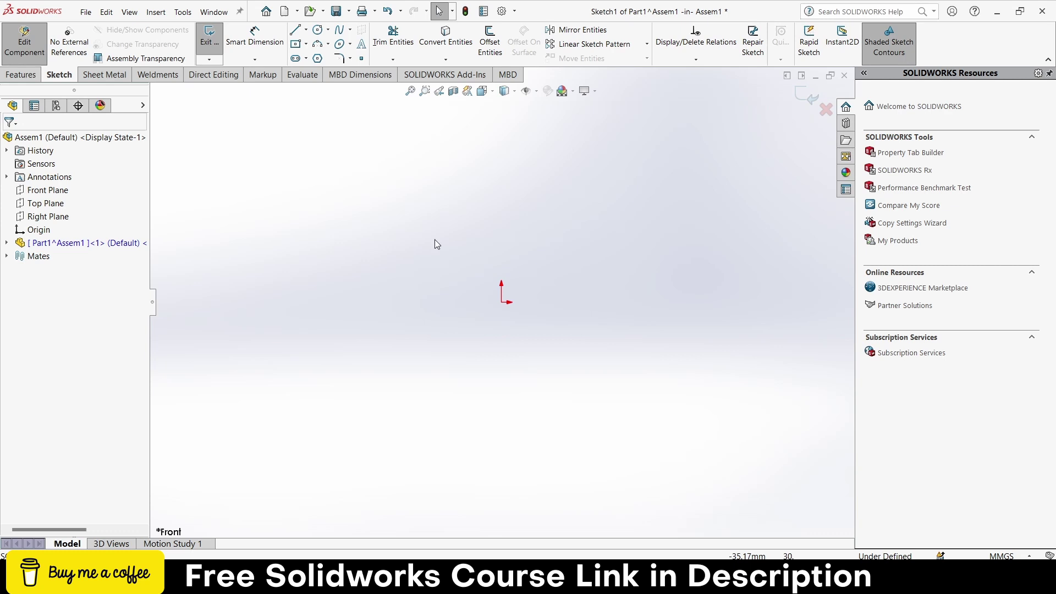
# Draw a circle centred on the origin.
pyautogui.click(318, 30)
pyautogui.click(502, 301)
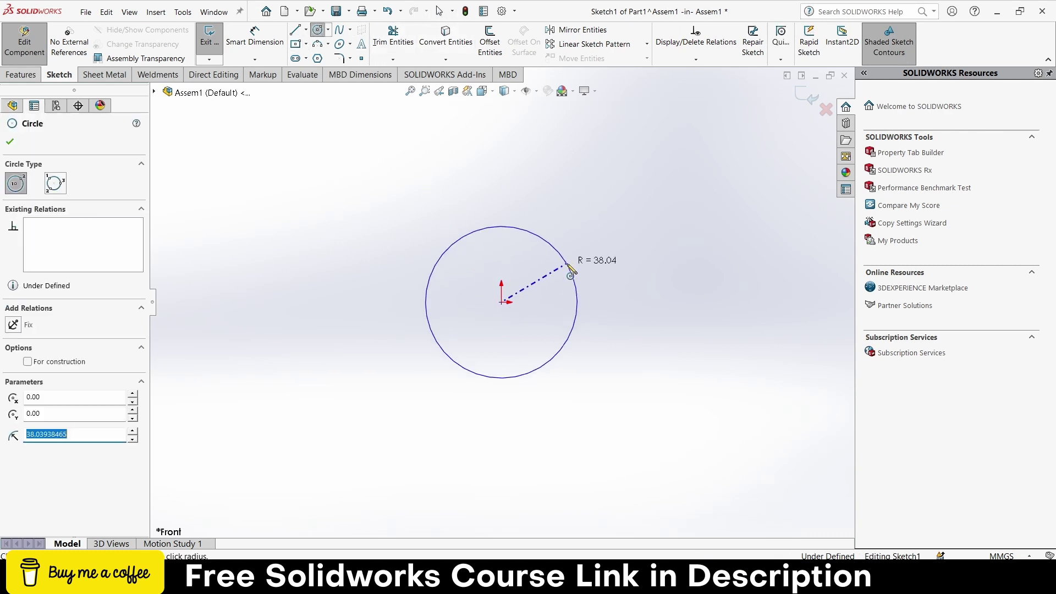
pyautogui.click(568, 265)
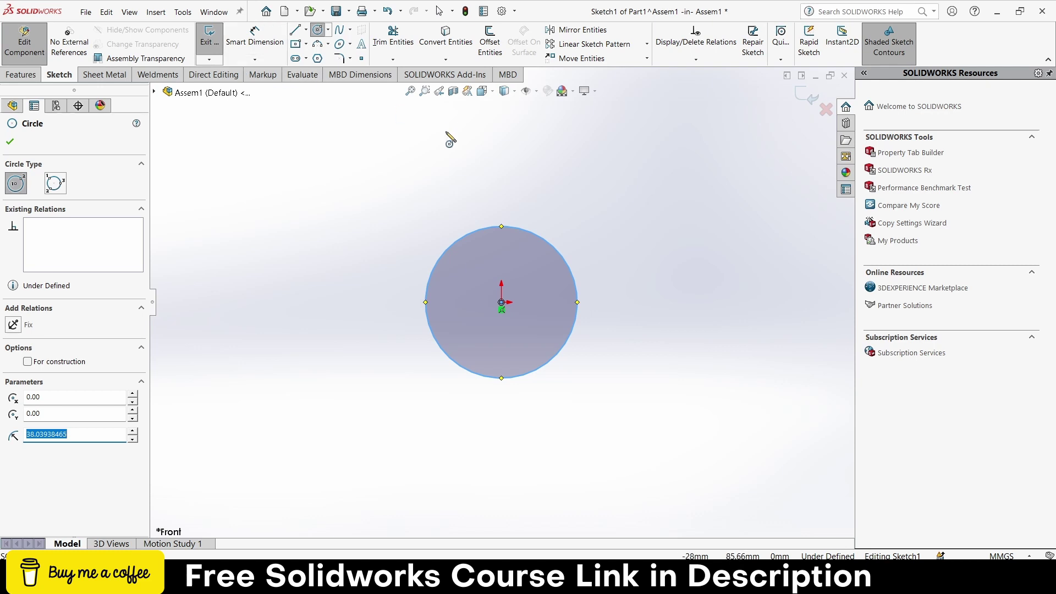
pyautogui.press('Escape')
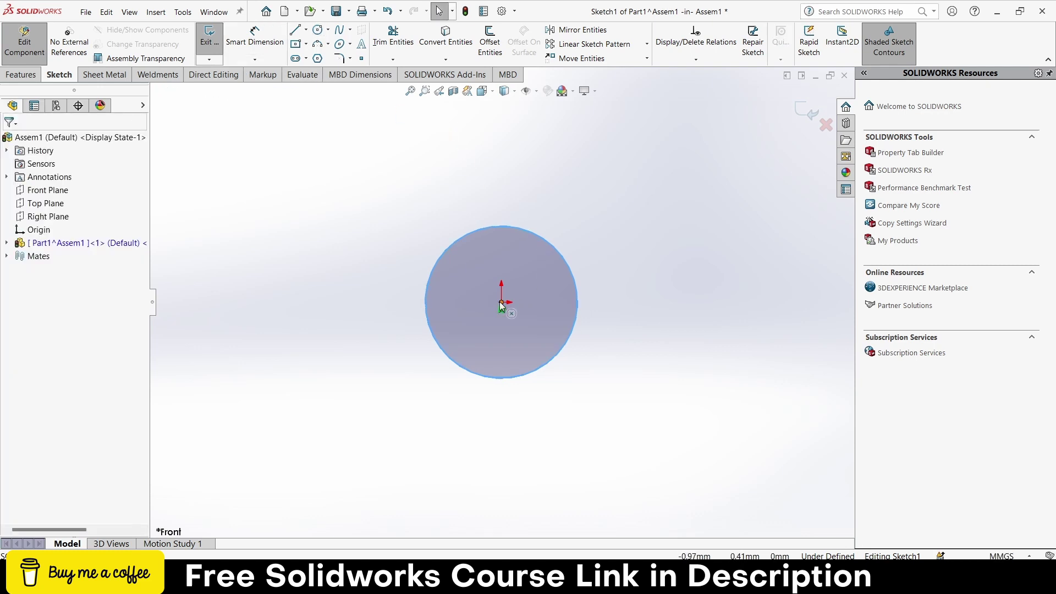
pyautogui.moveTo(502, 306); pyautogui.dragTo(516, 288)
pyautogui.click(475, 147)
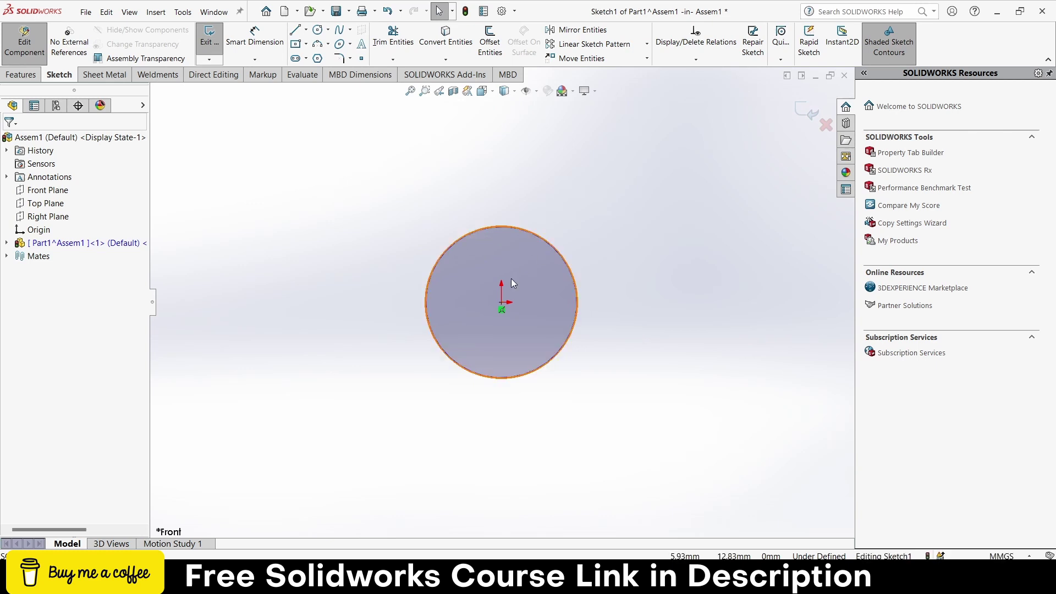
# Dimension the circle's diameter to 50 mm.
pyautogui.click(501, 306)
pyautogui.moveTo(502, 307); pyautogui.dragTo(356, 126, button='right')
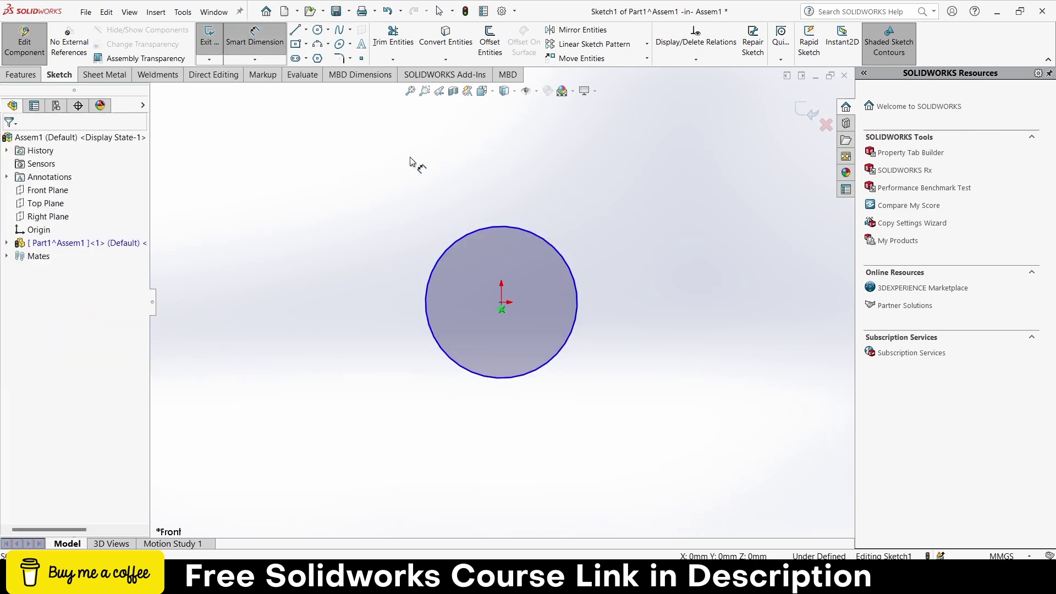
pyautogui.click(470, 236)
pyautogui.click(433, 230)
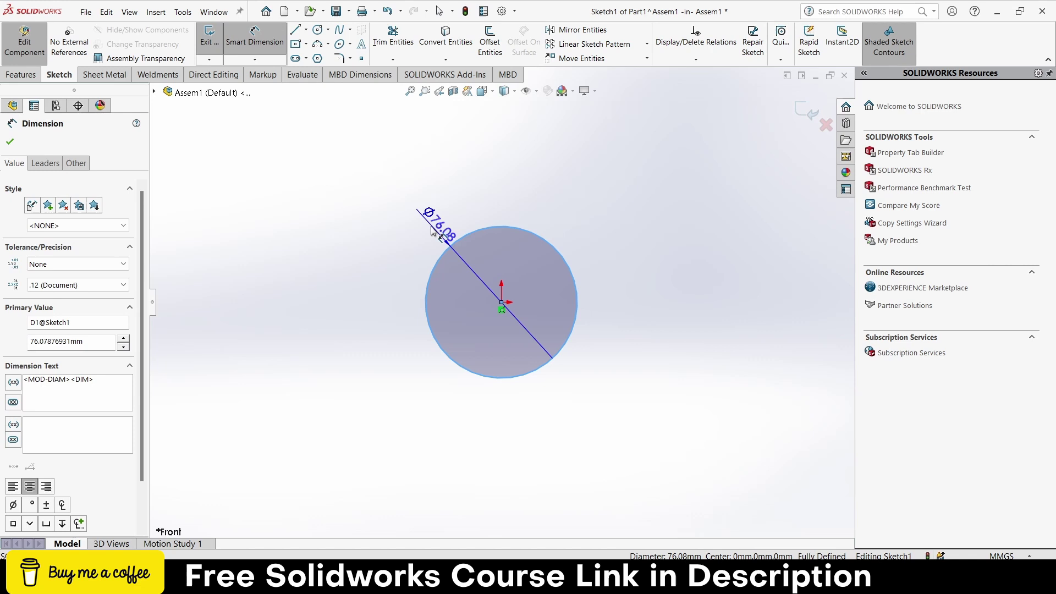
pyautogui.click(432, 229)
pyautogui.write('50')
pyautogui.press('Return')
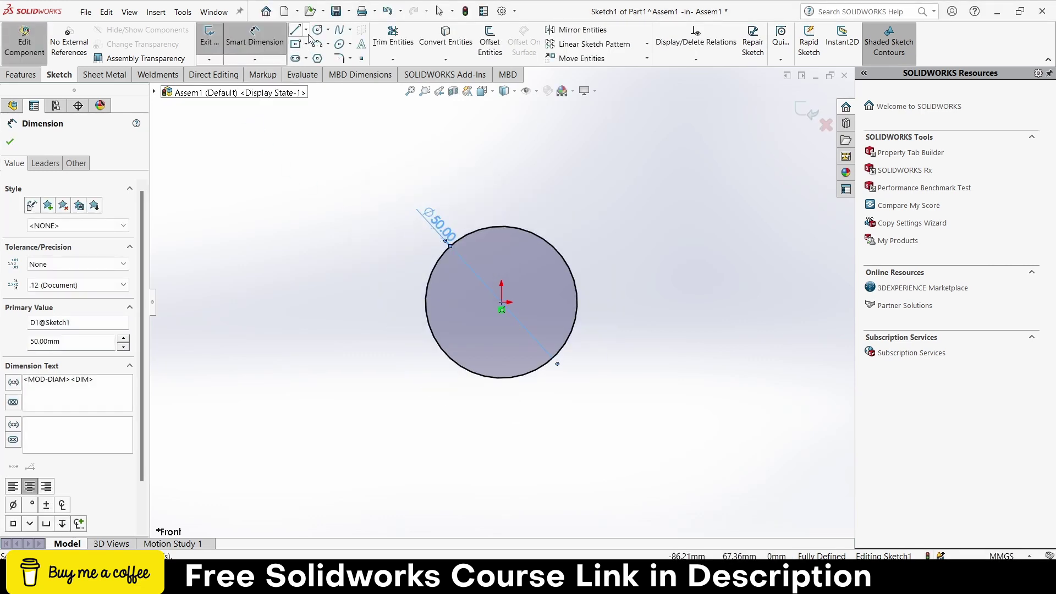
# Draw a vertical line through the circle's centre and trim away its left half.
pyautogui.click(295, 31)
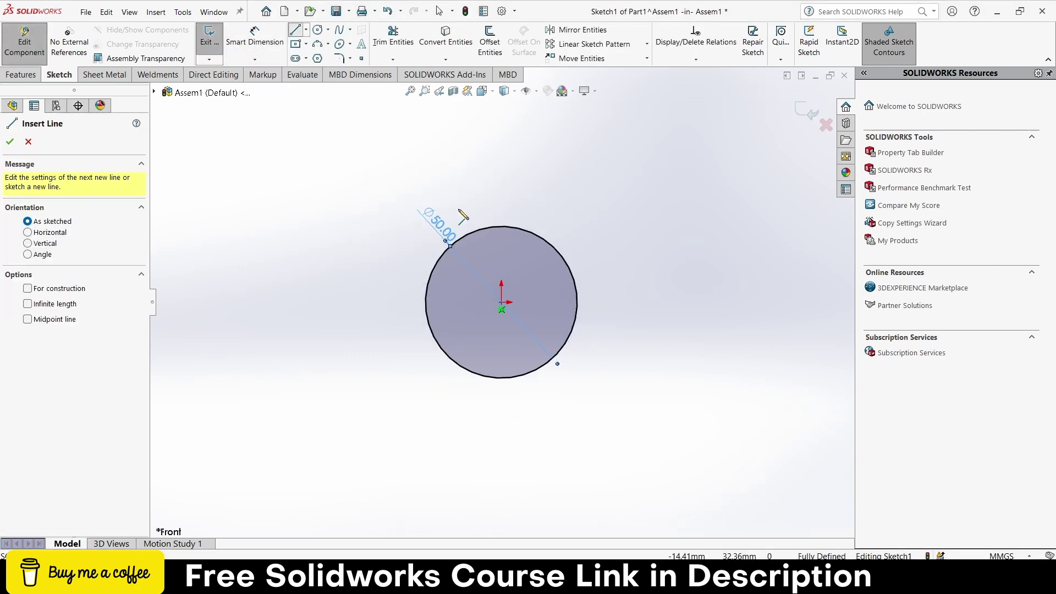
pyautogui.click(501, 226)
pyautogui.click(501, 302)
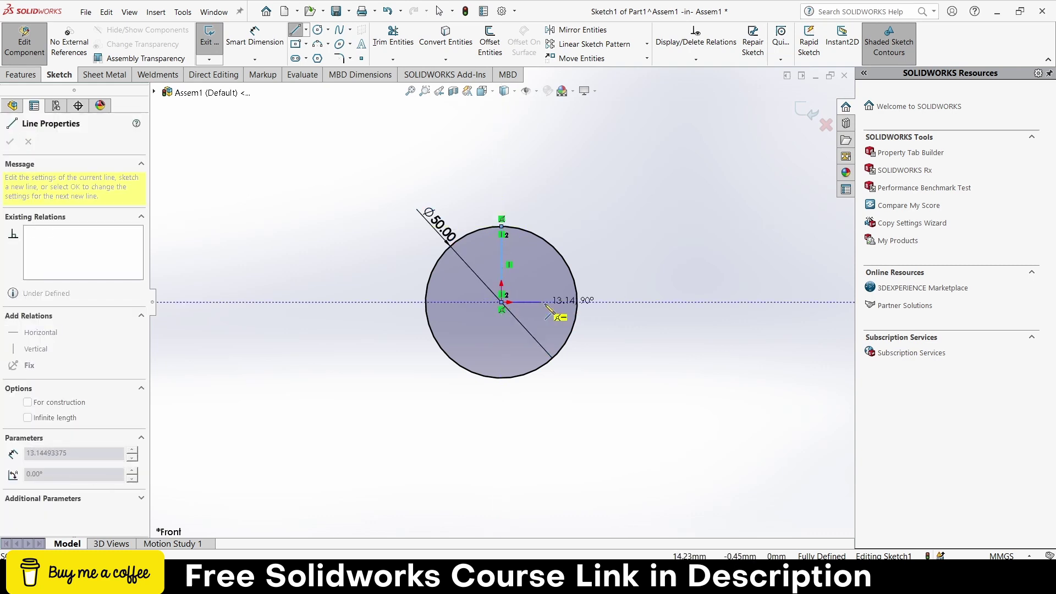
pyautogui.click(502, 378)
pyautogui.press('Escape')
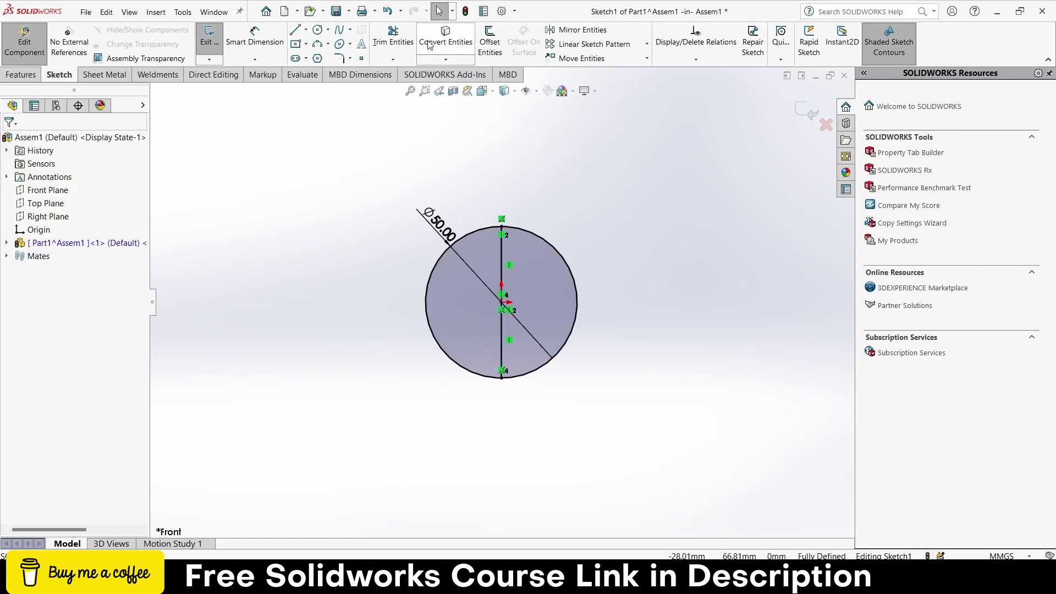
pyautogui.moveTo(455, 277); pyautogui.dragTo(417, 263)
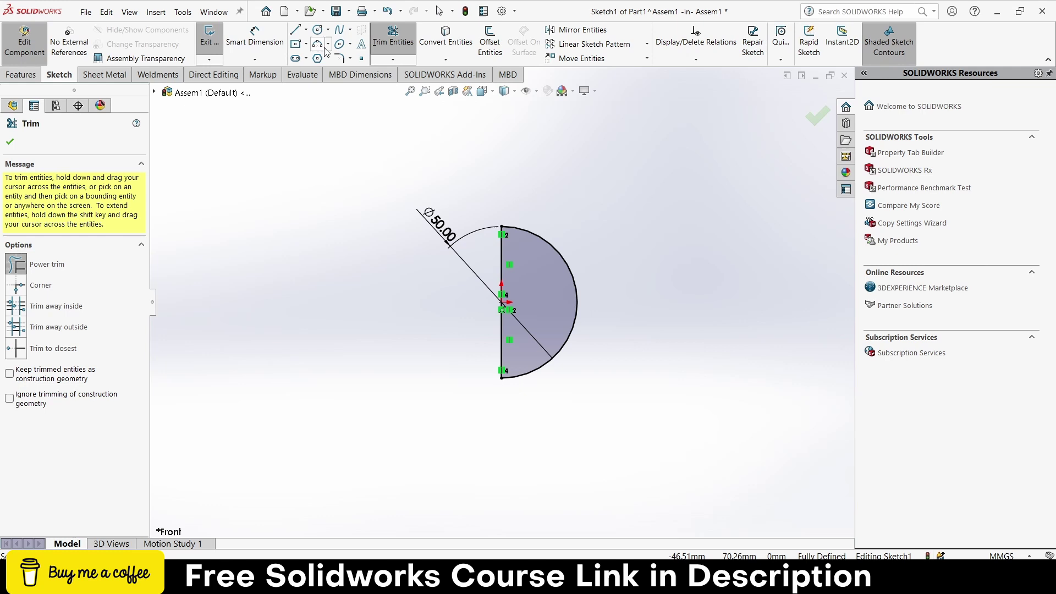
# Add a horizontal centerline from the origin to the arc's end and trim off the lower half.
pyautogui.click(306, 30)
pyautogui.click(324, 57)
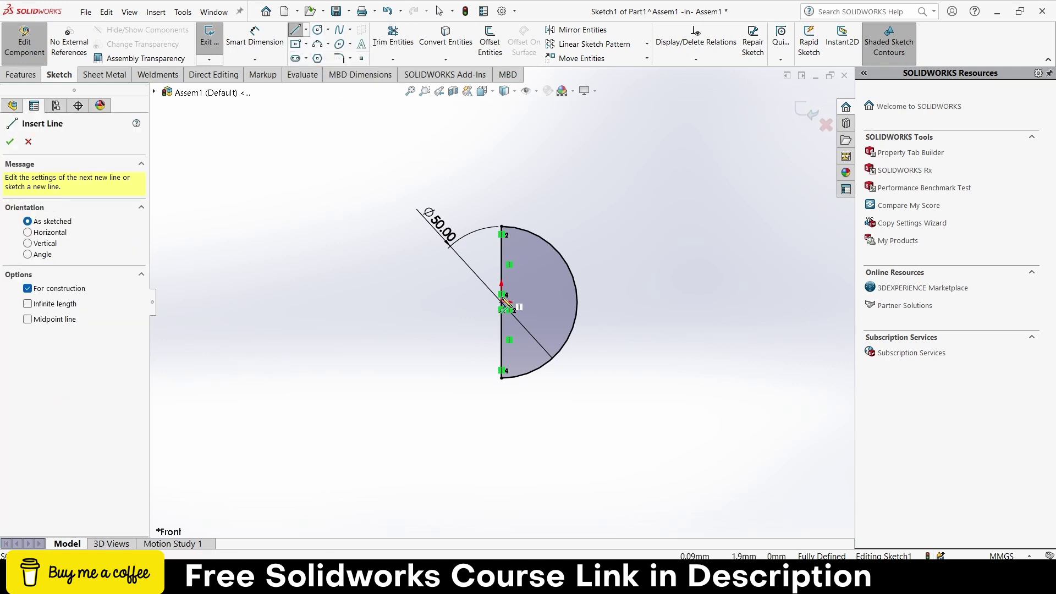
pyautogui.click(577, 302)
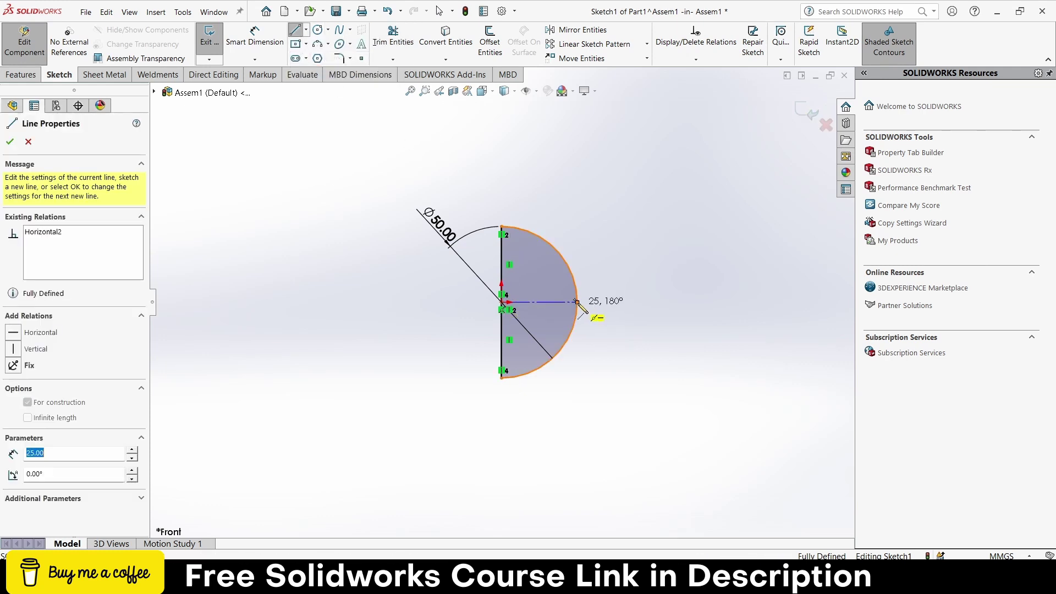
pyautogui.press('Escape')
pyautogui.click(393, 36)
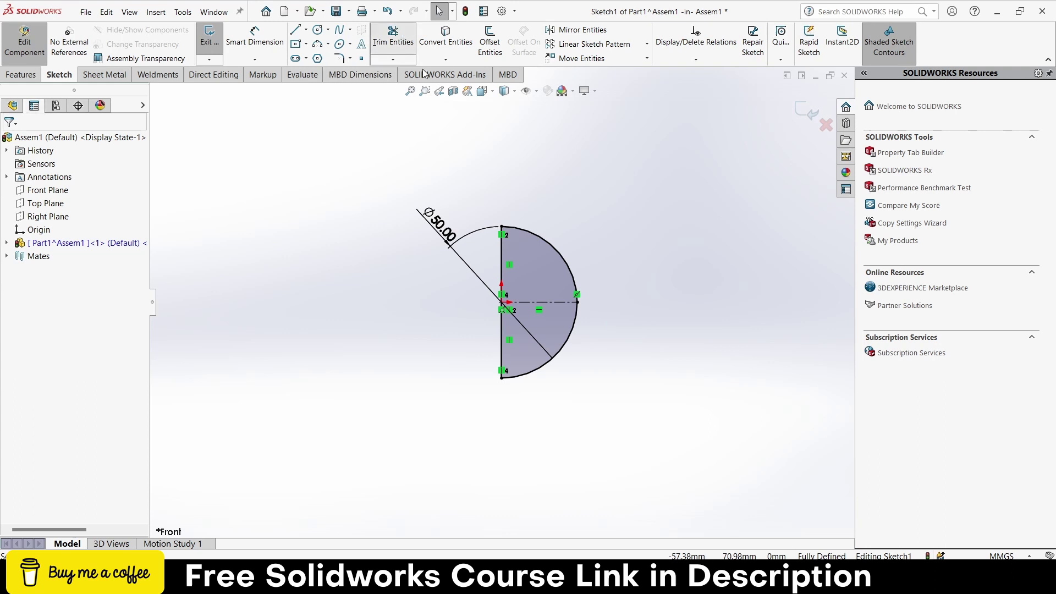
pyautogui.moveTo(652, 342); pyautogui.dragTo(302, 368)
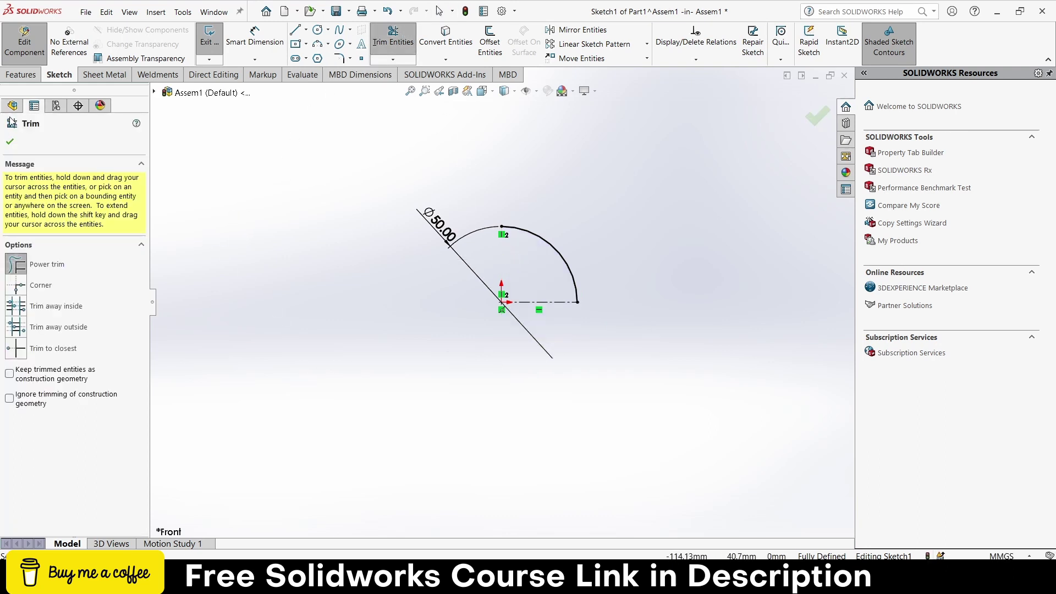
pyautogui.click(12, 76)
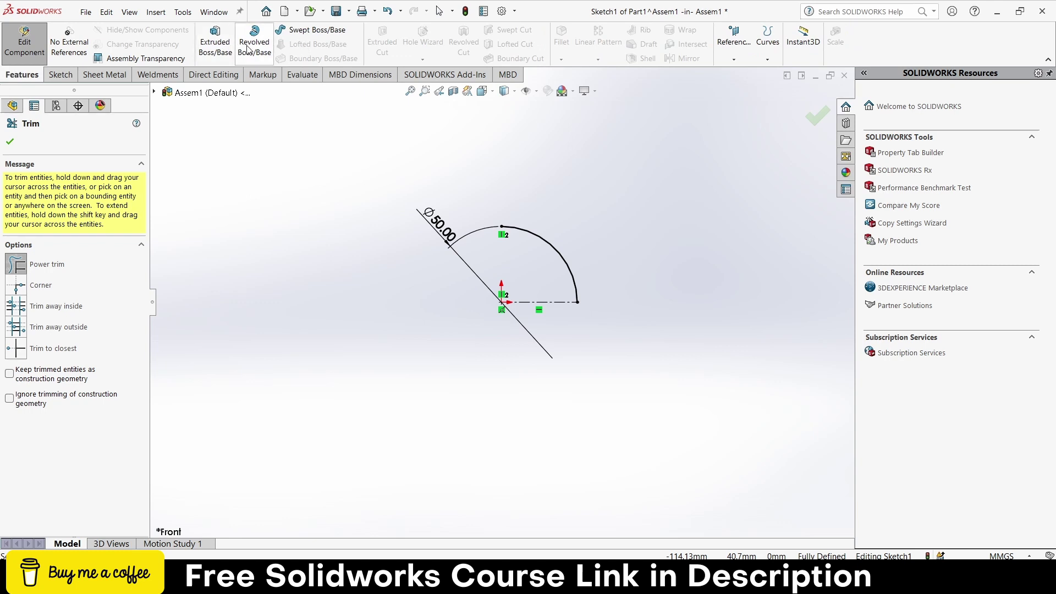
# Revolve the quarter arc as a 360° thin feature with 5 mm wall thickness.
pyautogui.click(268, 51)
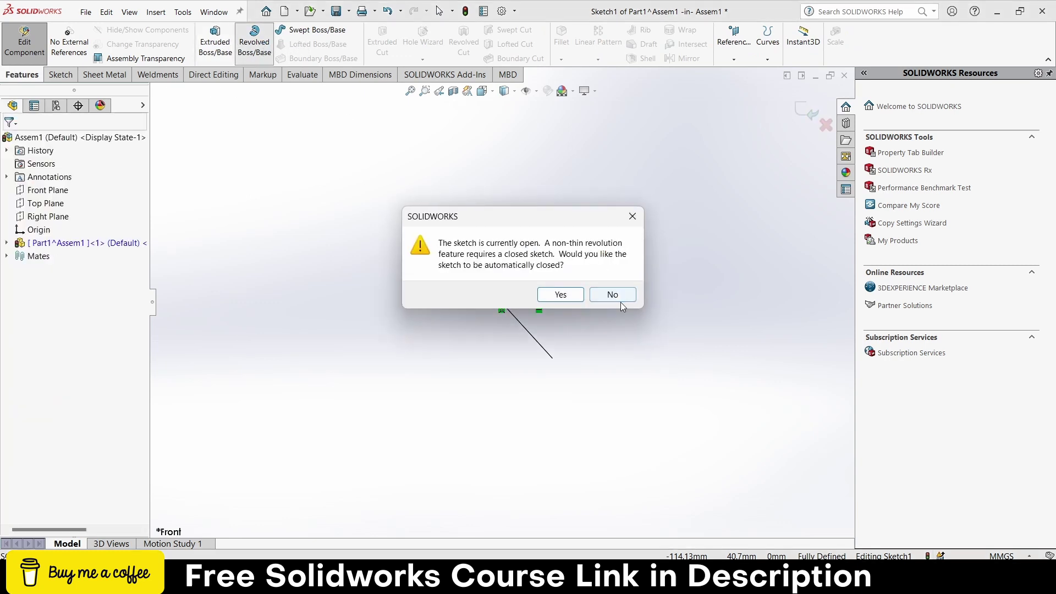
pyautogui.click(619, 300)
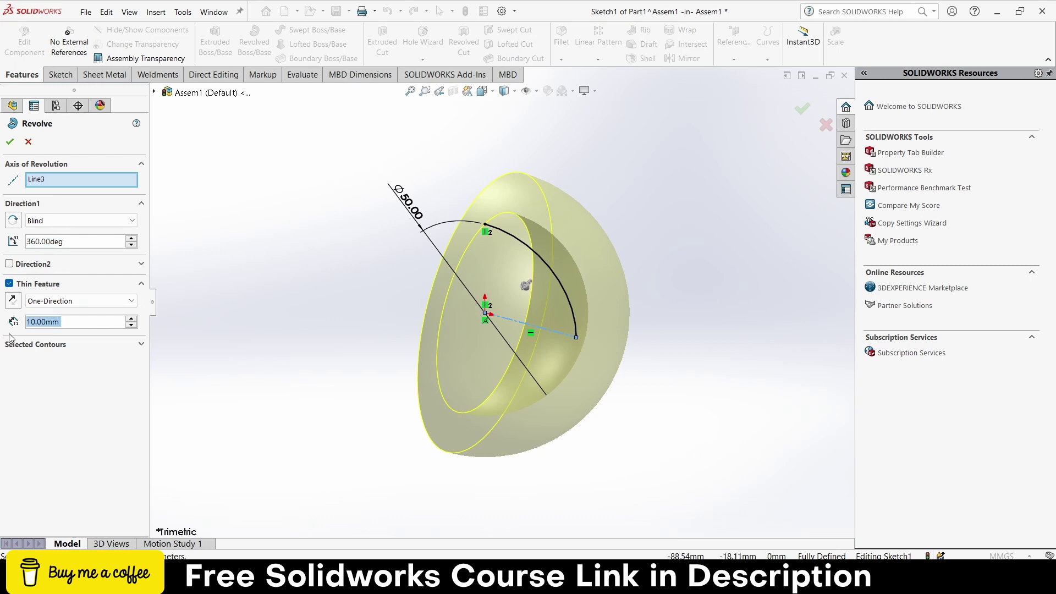
pyautogui.write('5')
pyautogui.press('Return')
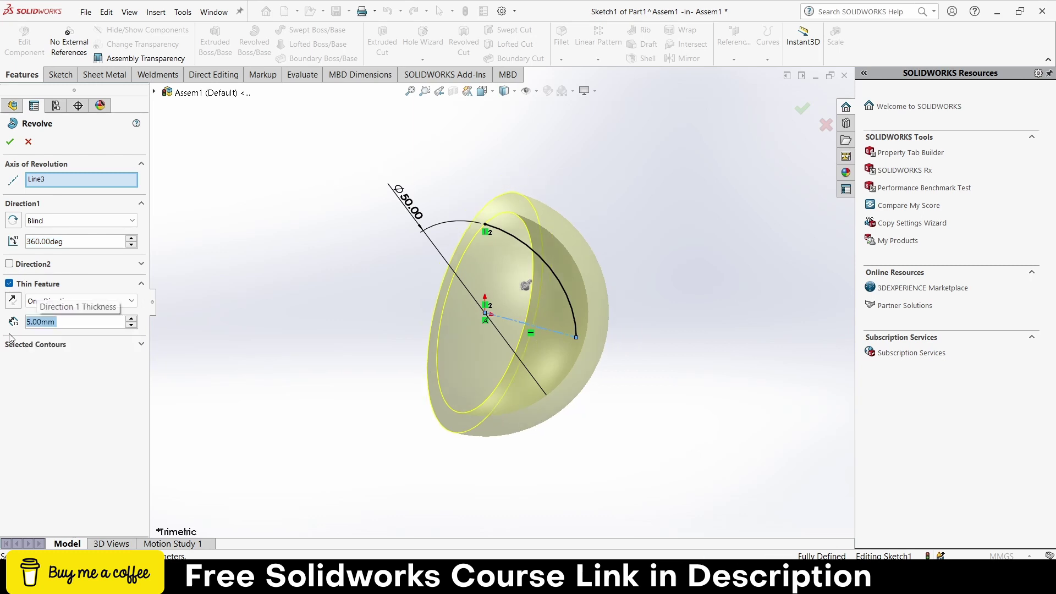
pyautogui.click(10, 141)
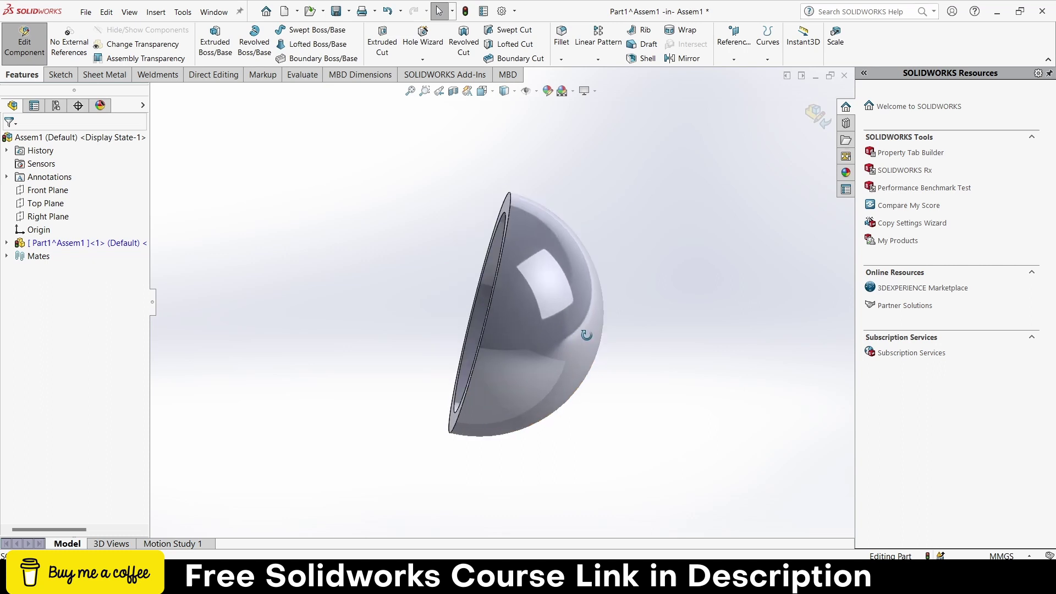
pyautogui.moveTo(587, 335); pyautogui.dragTo(582, 365, button='middle')
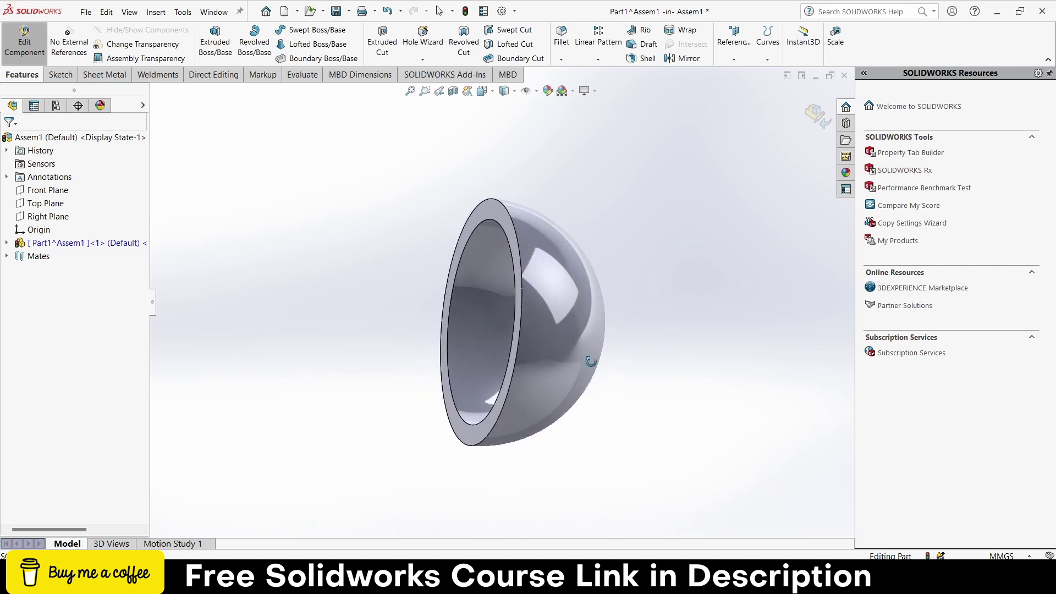
# Start a new sketch on the shell's flat rim face.
pyautogui.click(6, 243)
pyautogui.moveTo(484, 286); pyautogui.dragTo(524, 220, button='middle')
pyautogui.click(526, 219)
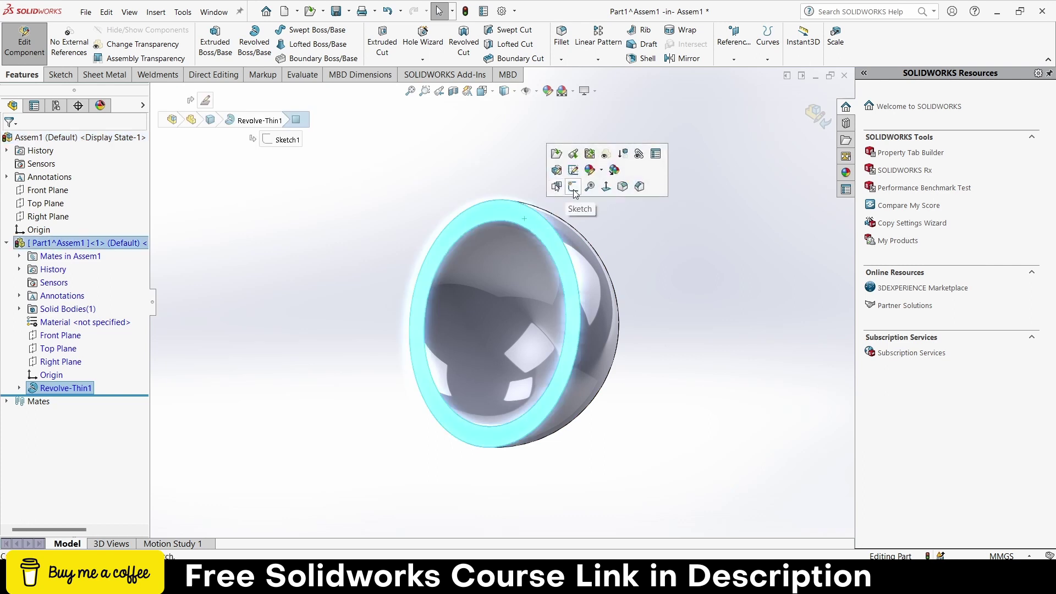
pyautogui.click(573, 187)
# Draw an origin-centred circle and dimension it to Ø30 mm.
pyautogui.press('c')
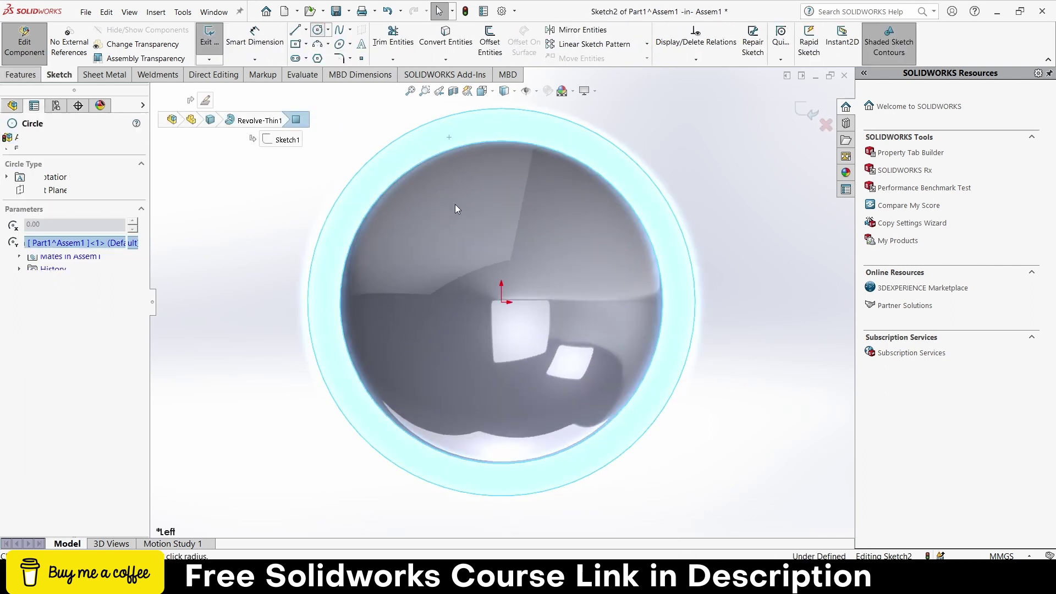
pyautogui.click(502, 302)
pyautogui.click(538, 237)
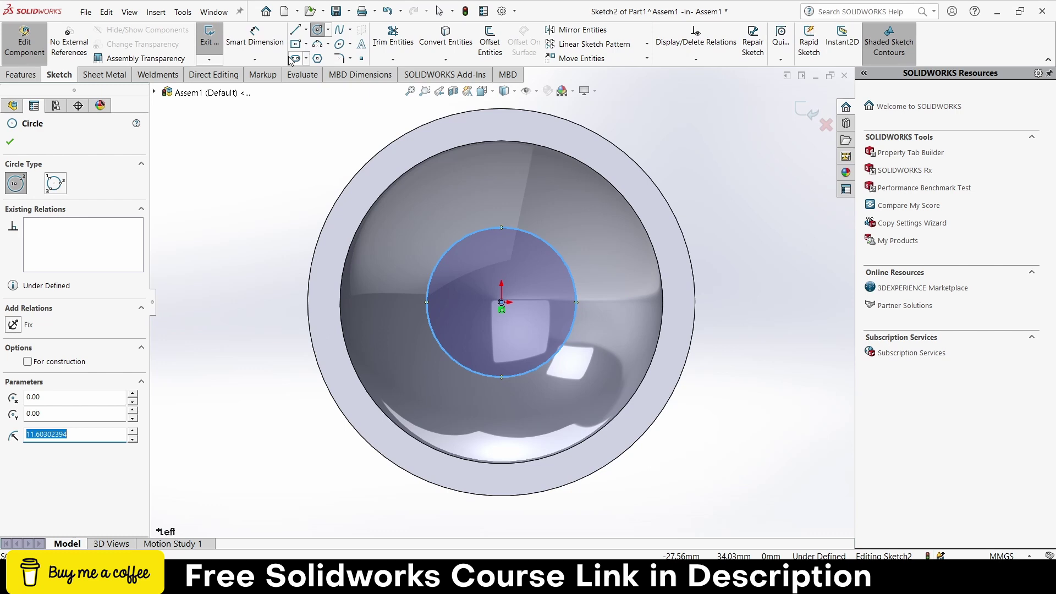
pyautogui.press('d')
pyautogui.click(549, 242)
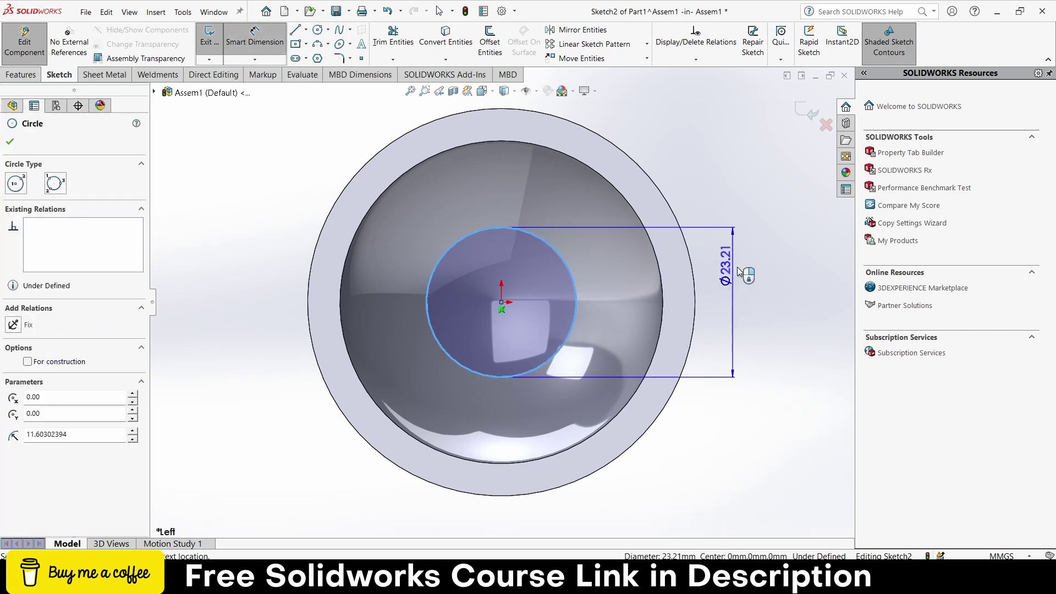
pyautogui.click(740, 273)
pyautogui.write('30')
pyautogui.press('Return')
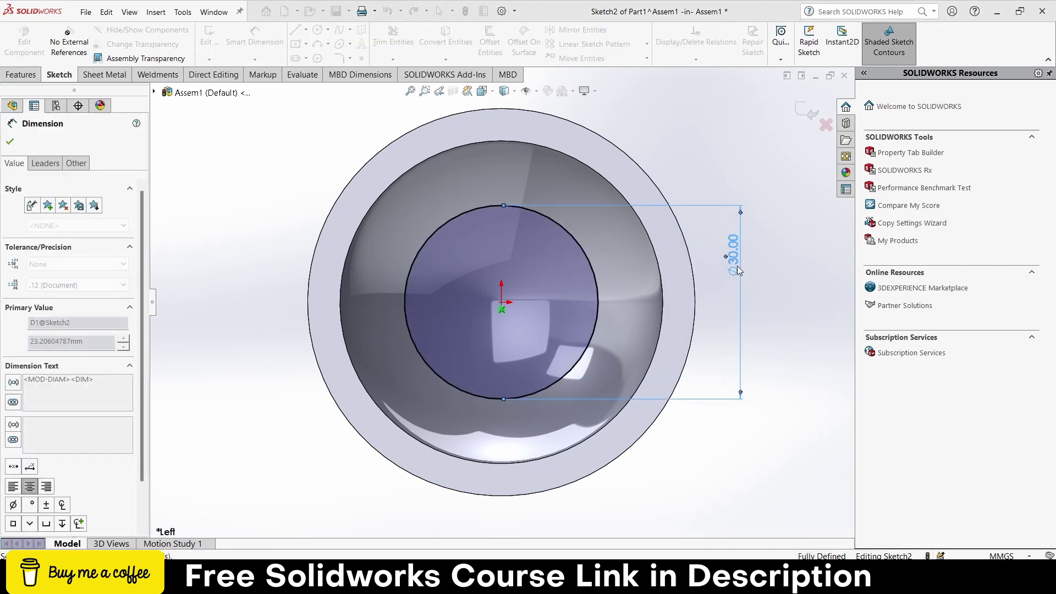
pyautogui.moveTo(746, 256); pyautogui.dragTo(563, 298, button='middle')
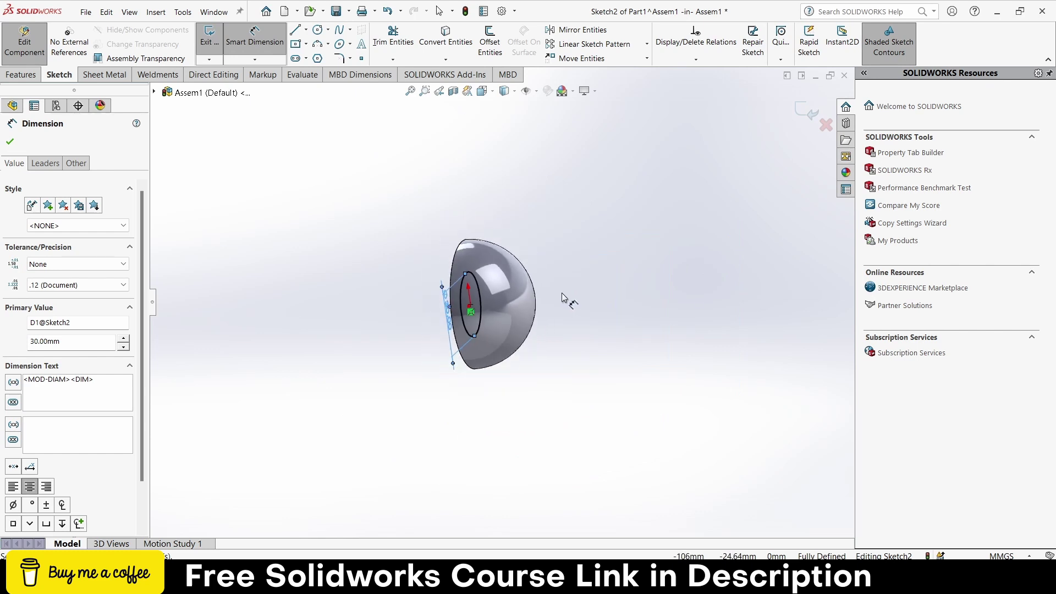
pyautogui.click(24, 74)
# Extrude the Ø30 circle starting from a 40 mm offset, flipped outward past the dome.
pyautogui.click(216, 52)
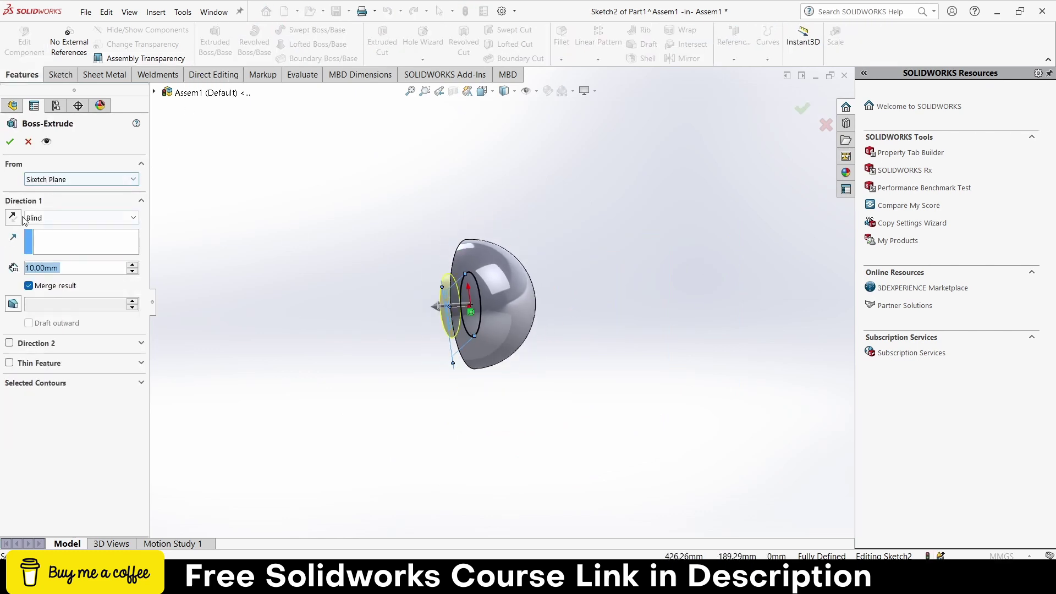
pyautogui.click(13, 216)
pyautogui.click(97, 180)
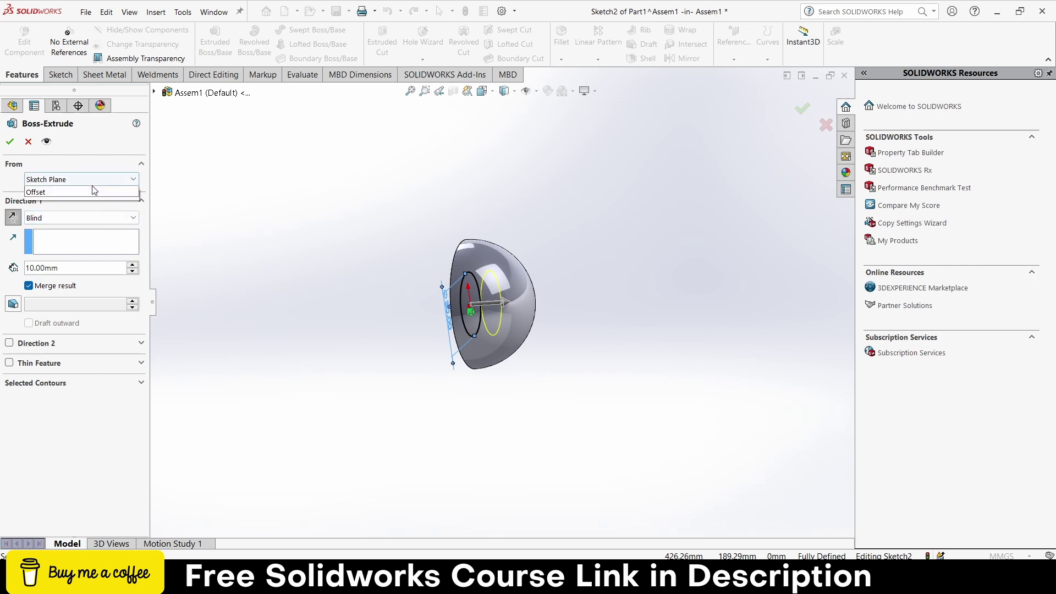
pyautogui.click(83, 179)
pyautogui.click(77, 180)
pyautogui.click(53, 220)
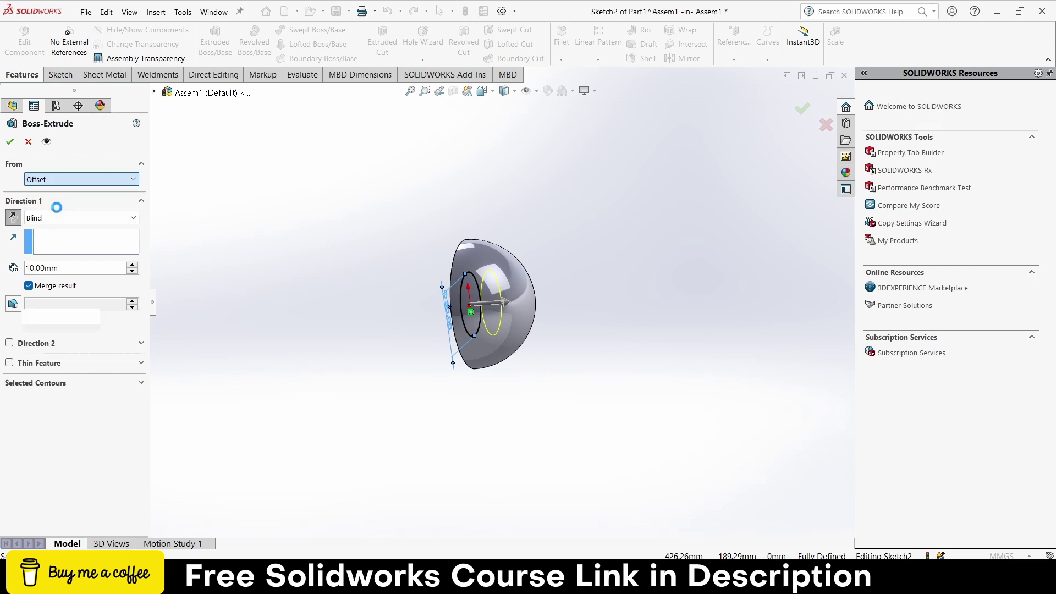
pyautogui.click(133, 197)
pyautogui.click(133, 197)
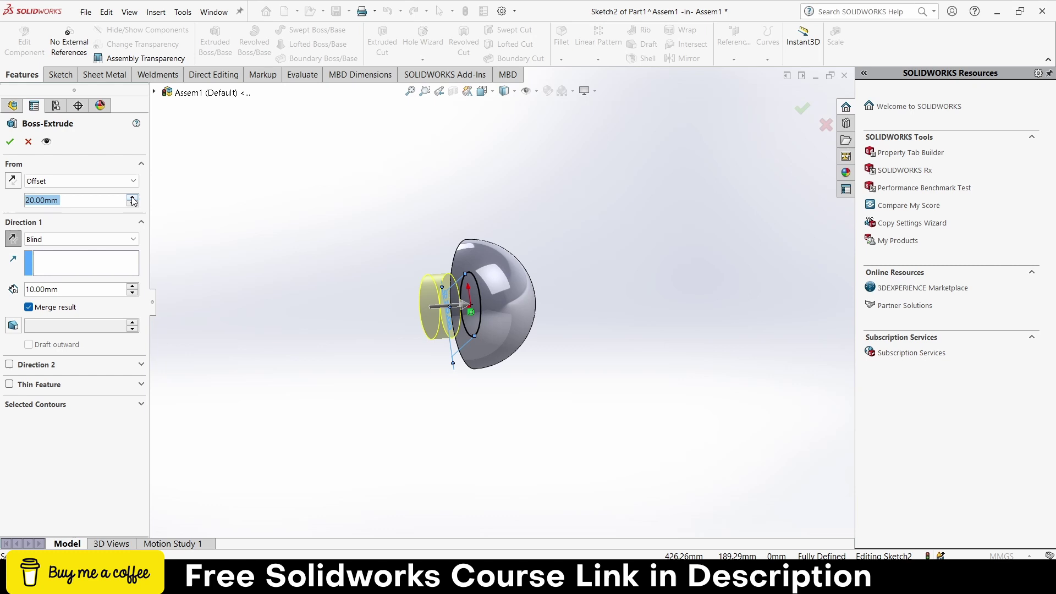
pyautogui.click(133, 197)
pyautogui.click(13, 185)
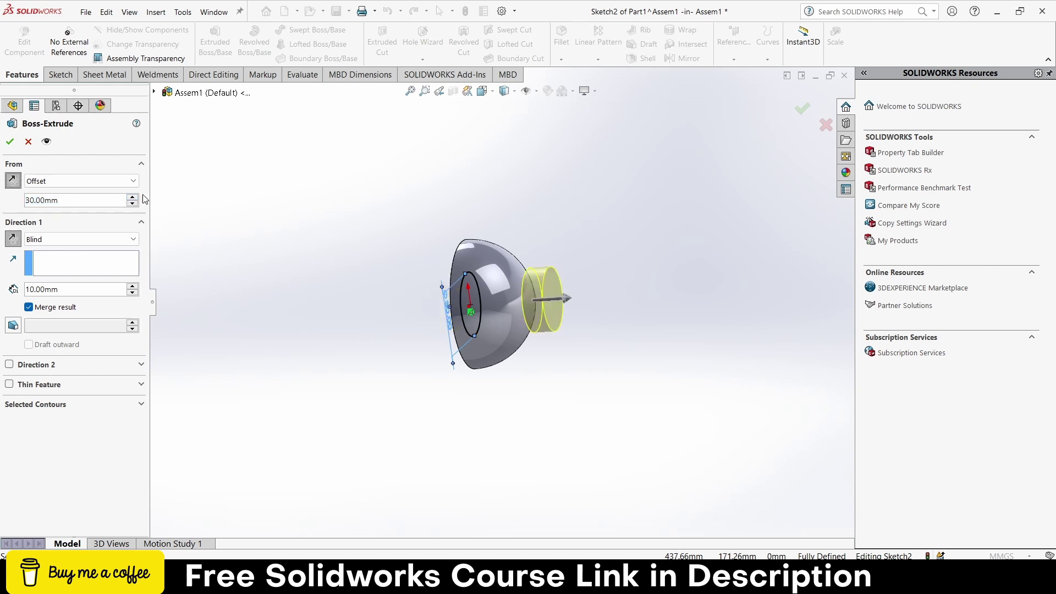
pyautogui.click(133, 197)
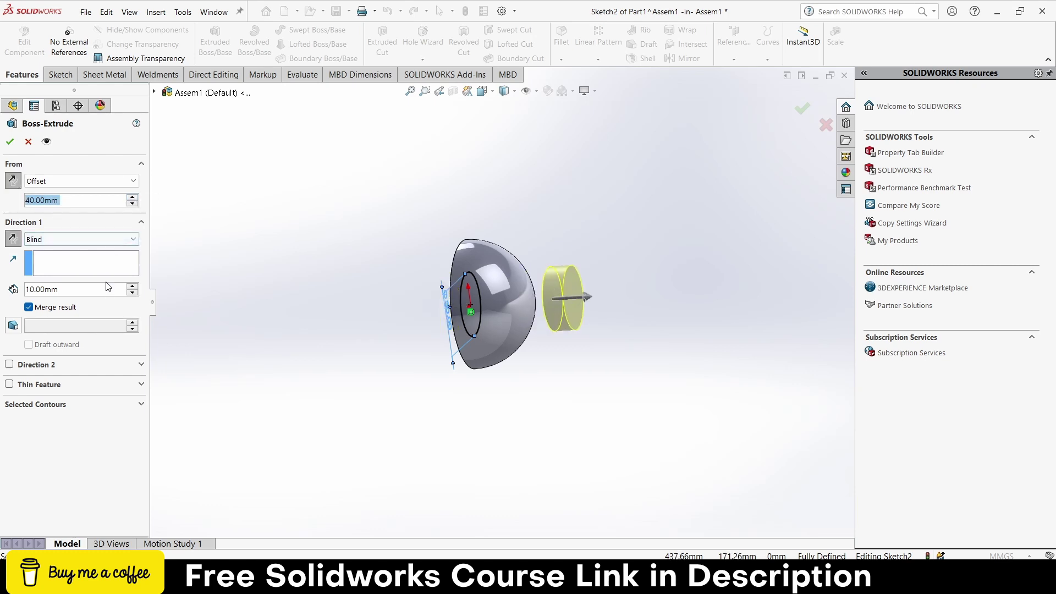
pyautogui.scroll(10, 108, 293)
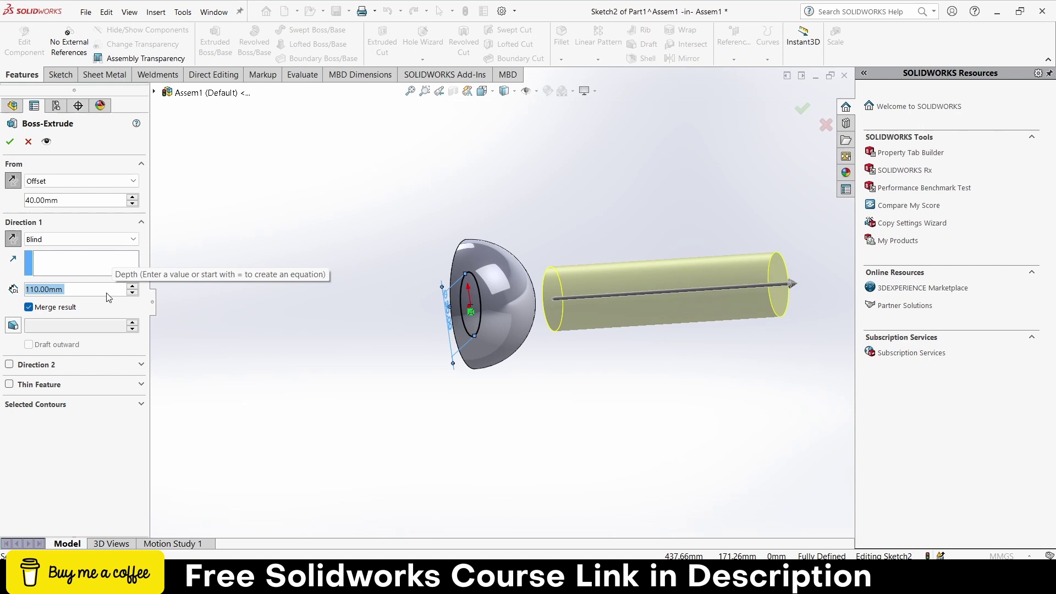
pyautogui.scroll(-1, 108, 297)
# Add a second direction ending at the dome face and confirm the shaft extrusion.
pyautogui.click(9, 364)
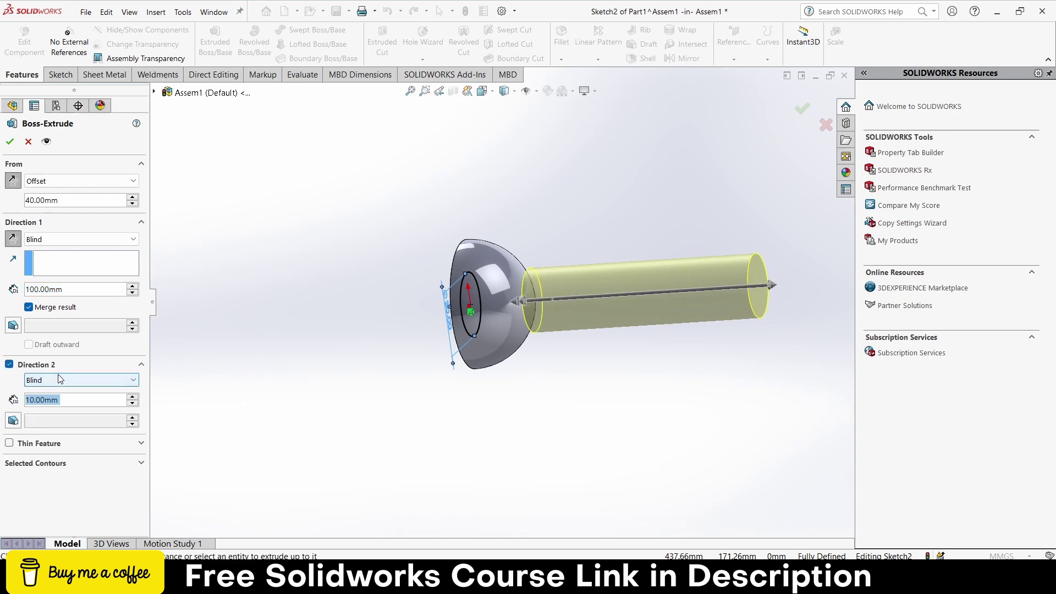
pyautogui.click(63, 380)
pyautogui.click(61, 418)
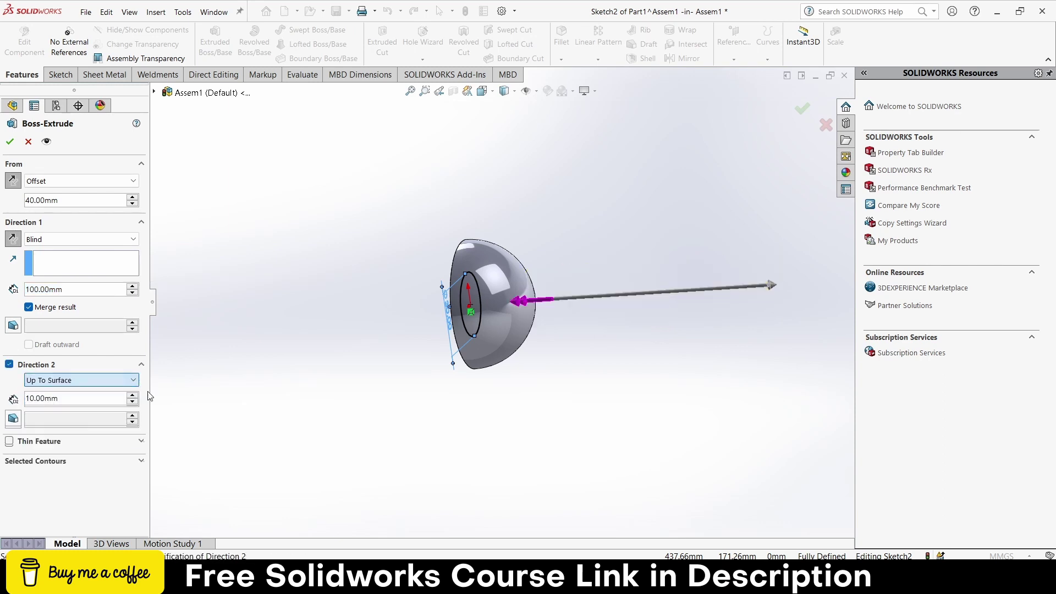
pyautogui.click(487, 300)
pyautogui.click(10, 141)
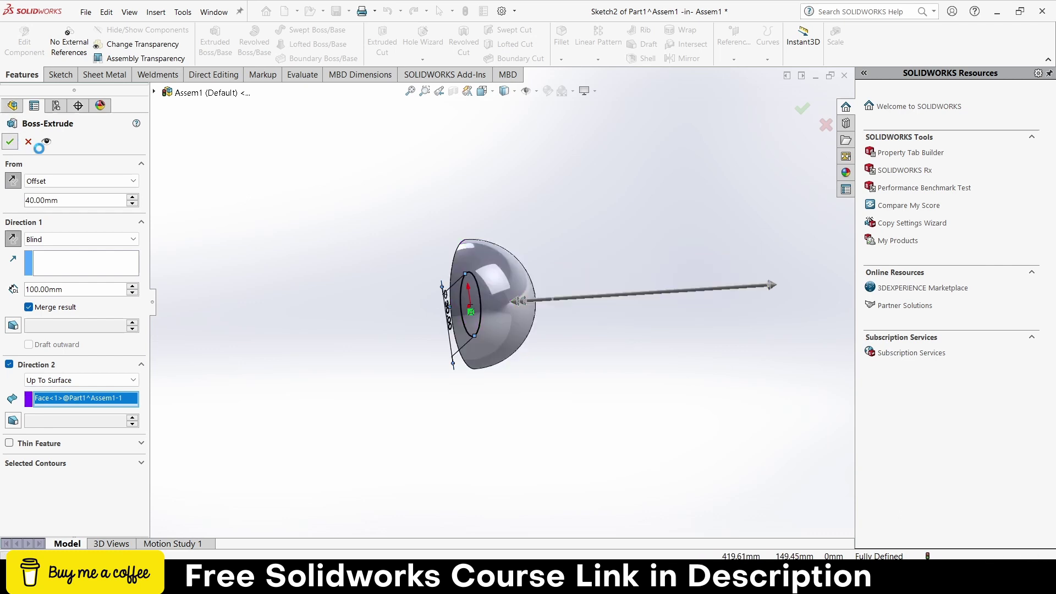
# Sketch a single point at the socket's centre origin on the cup part and exit the sketch.
pyautogui.moveTo(512, 242); pyautogui.dragTo(619, 215, button='middle')
pyautogui.scroll(-3, 619, 220)
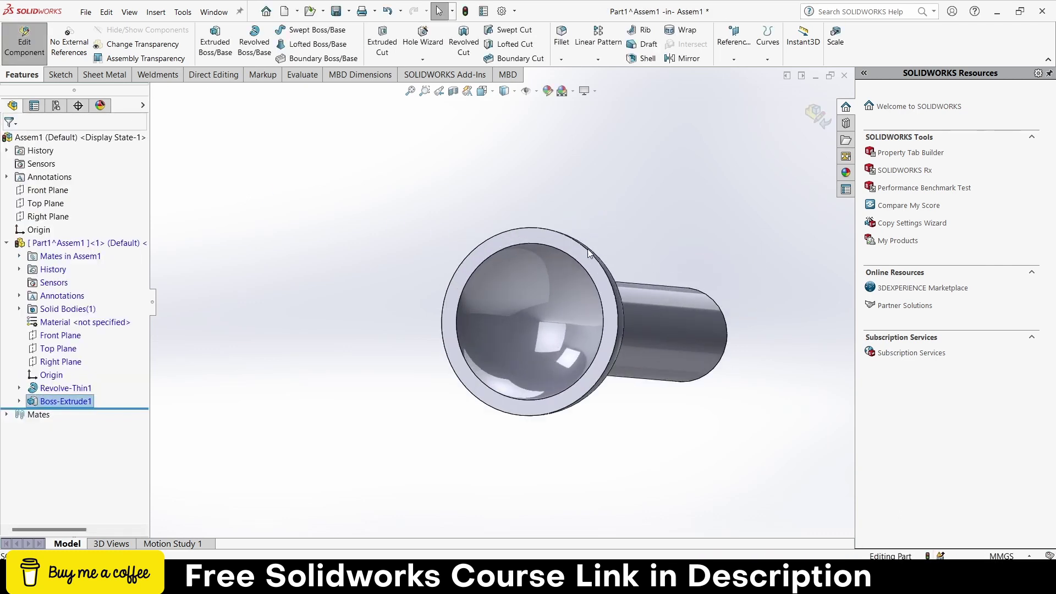
pyautogui.click(621, 224)
pyautogui.scroll(-3, 621, 226)
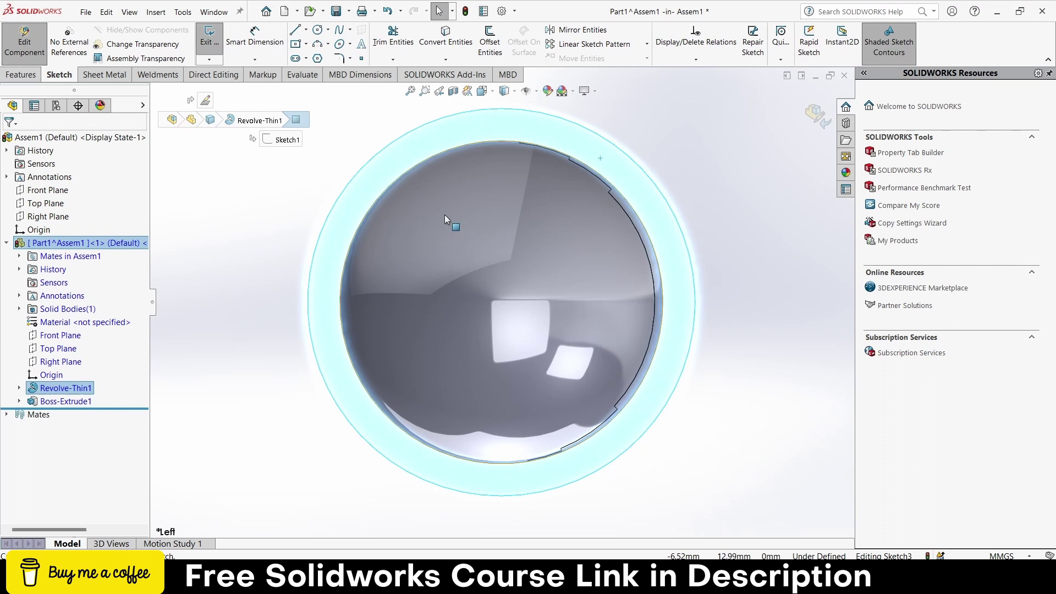
pyautogui.click(361, 58)
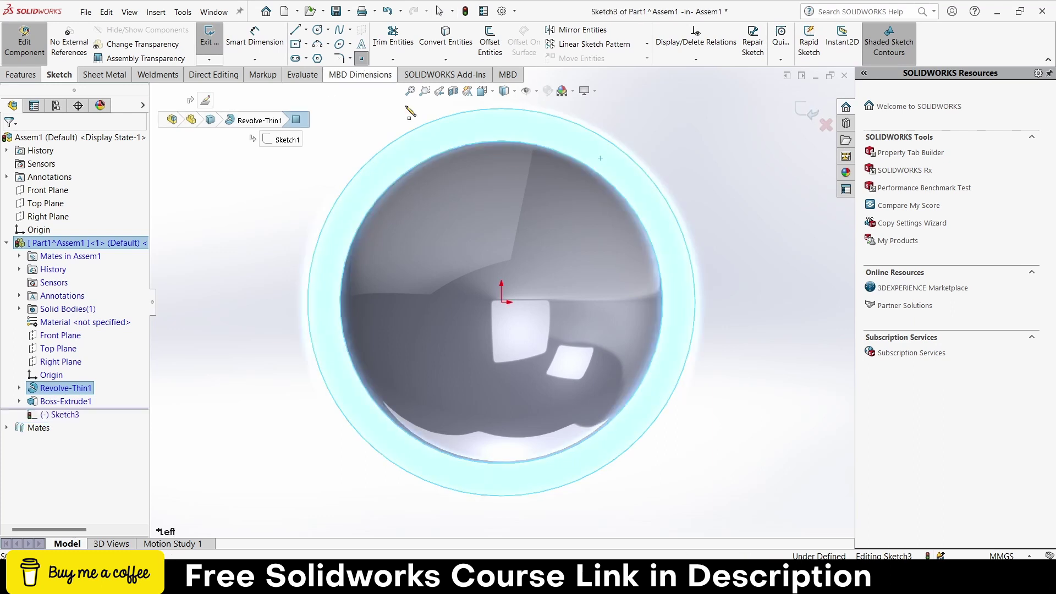
pyautogui.click(502, 303)
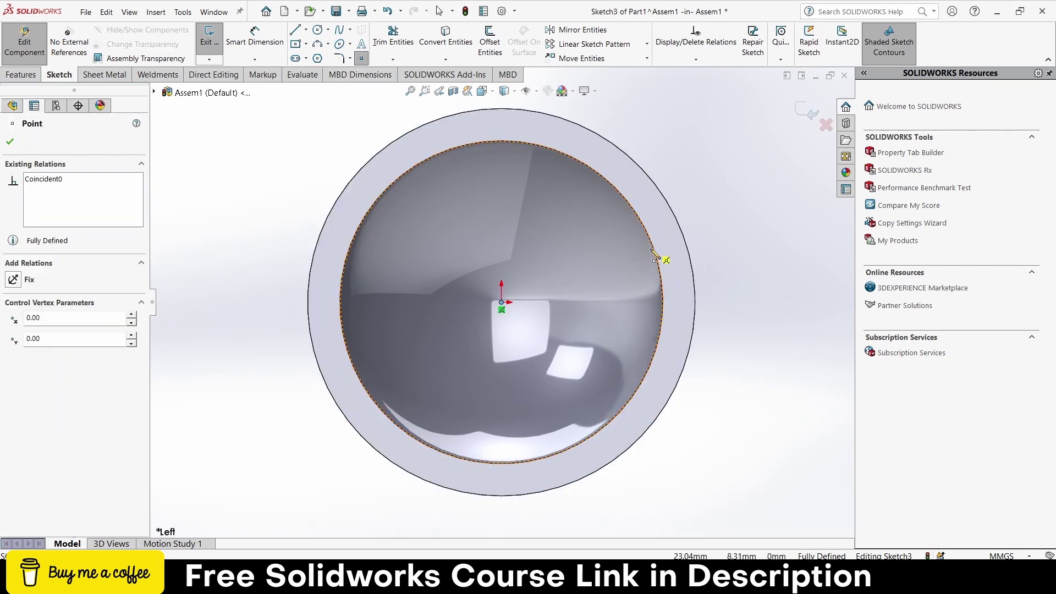
pyautogui.press('Escape')
pyautogui.hotkey('ctrl', 'shift', 'z')
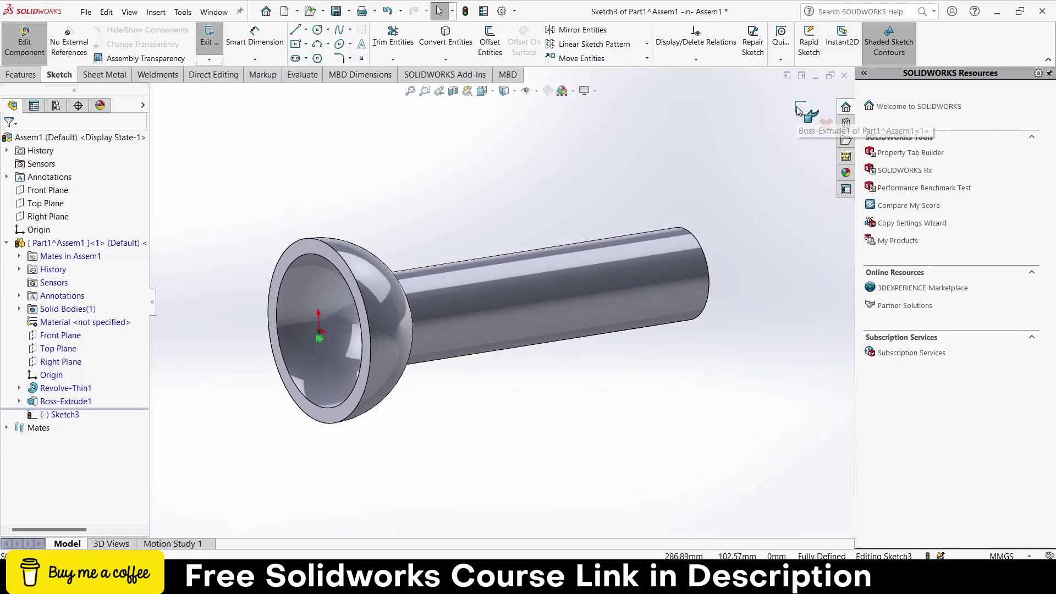
pyautogui.click(799, 109)
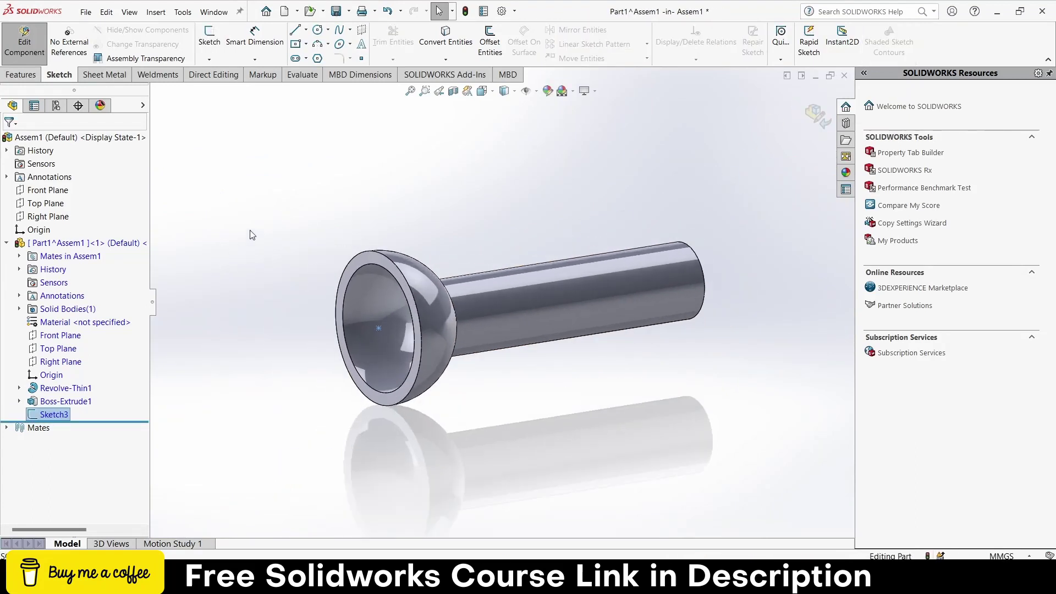
# Return to the assembly and insert a second new part sketched on the Front Plane.
pyautogui.click(811, 113)
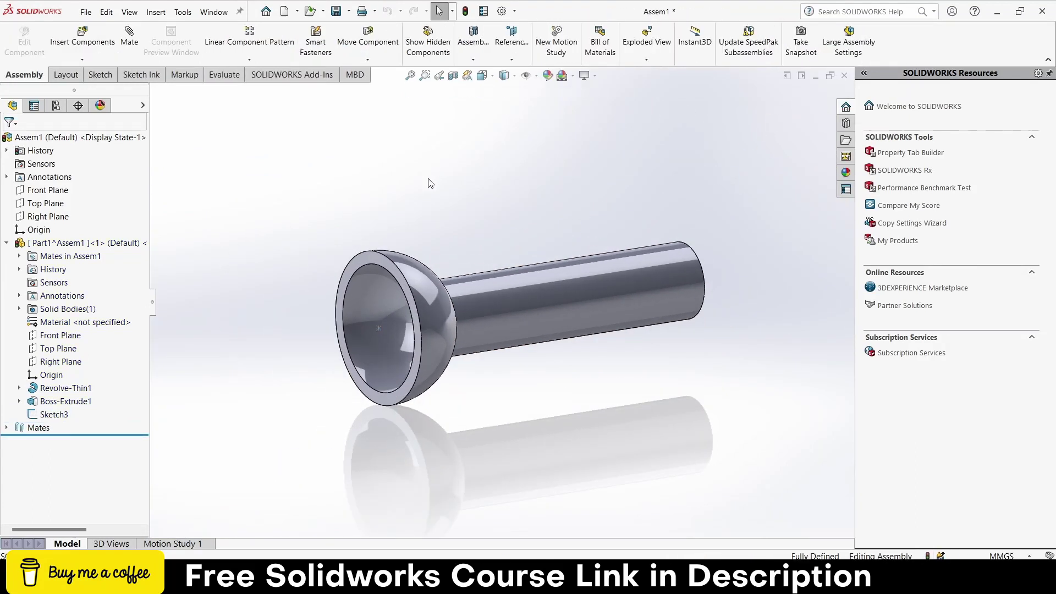
pyautogui.click(84, 60)
pyautogui.click(87, 86)
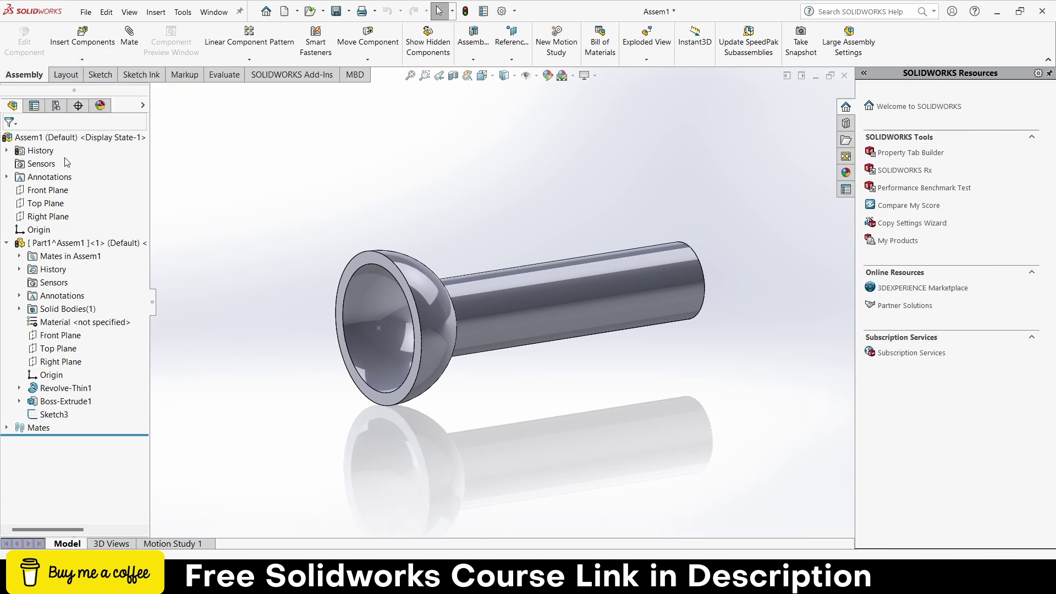
pyautogui.click(51, 192)
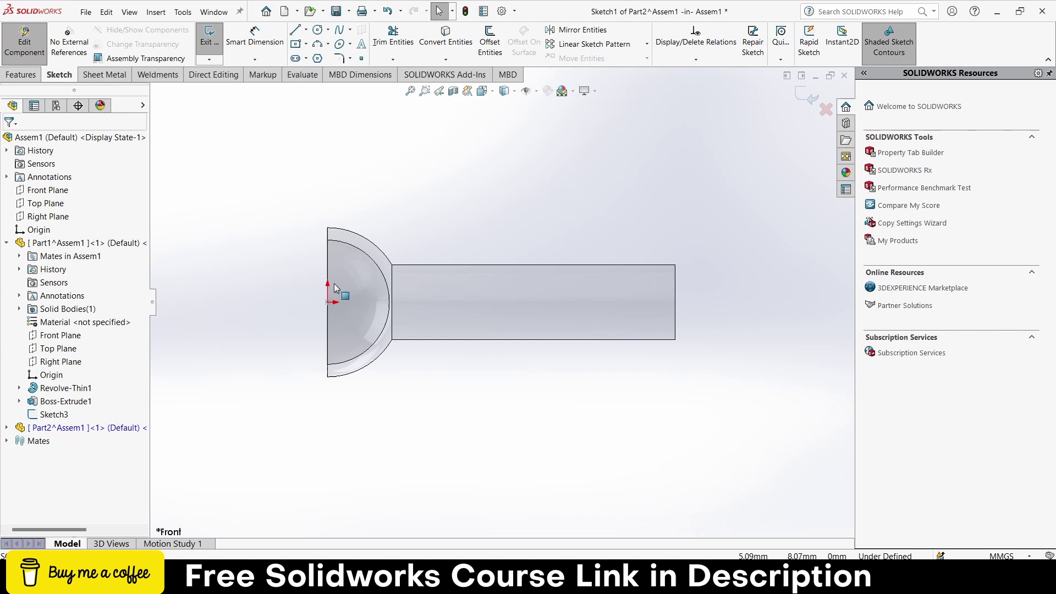
# Draw an upward arc from the socket's inner curve and dimension it to R50.
pyautogui.click(317, 48)
pyautogui.click(412, 306)
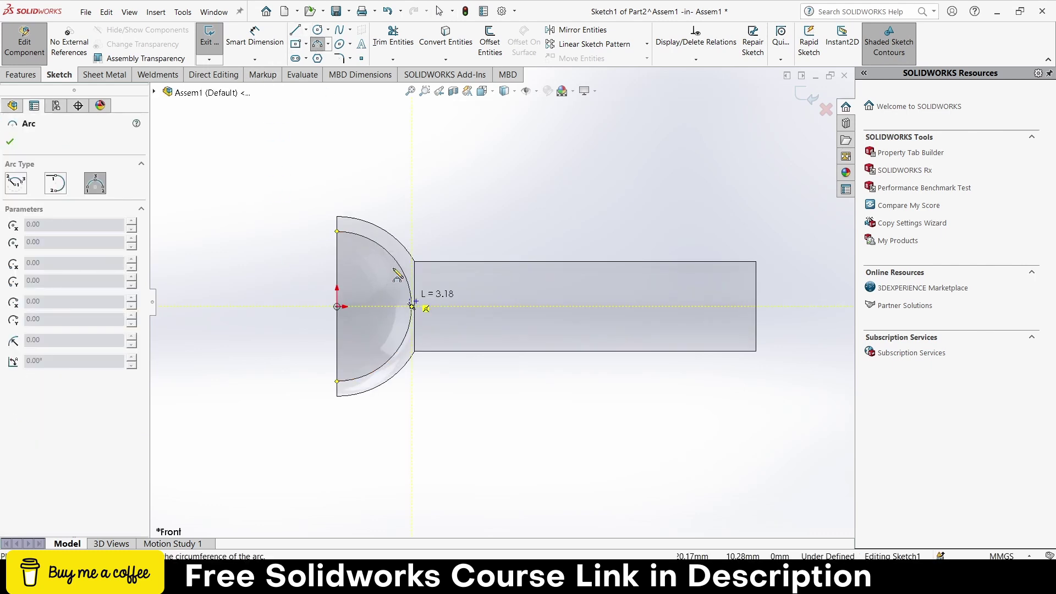
pyautogui.click(211, 307)
pyautogui.click(311, 230)
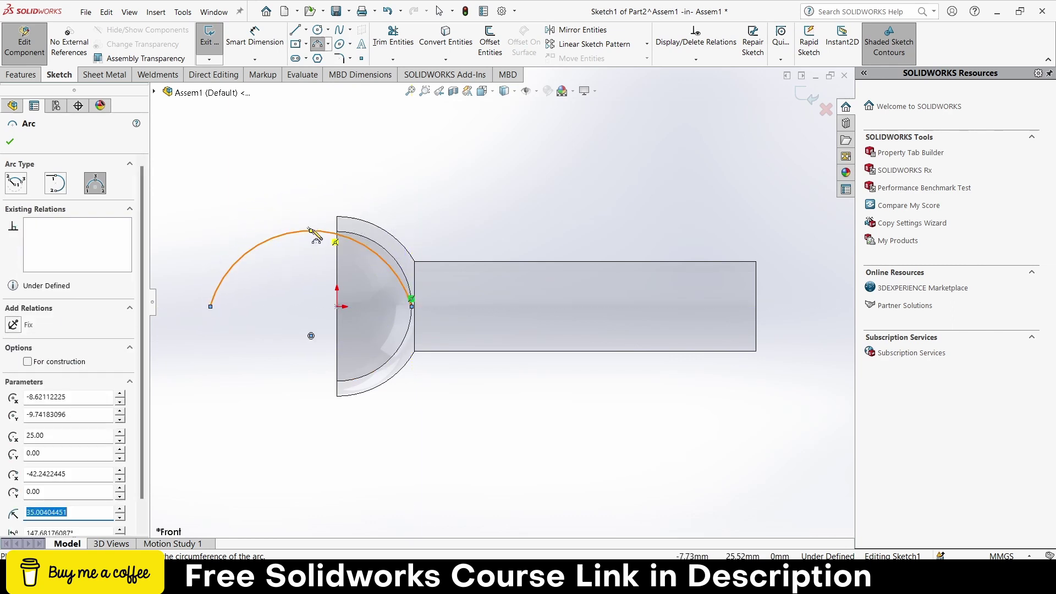
pyautogui.press('d')
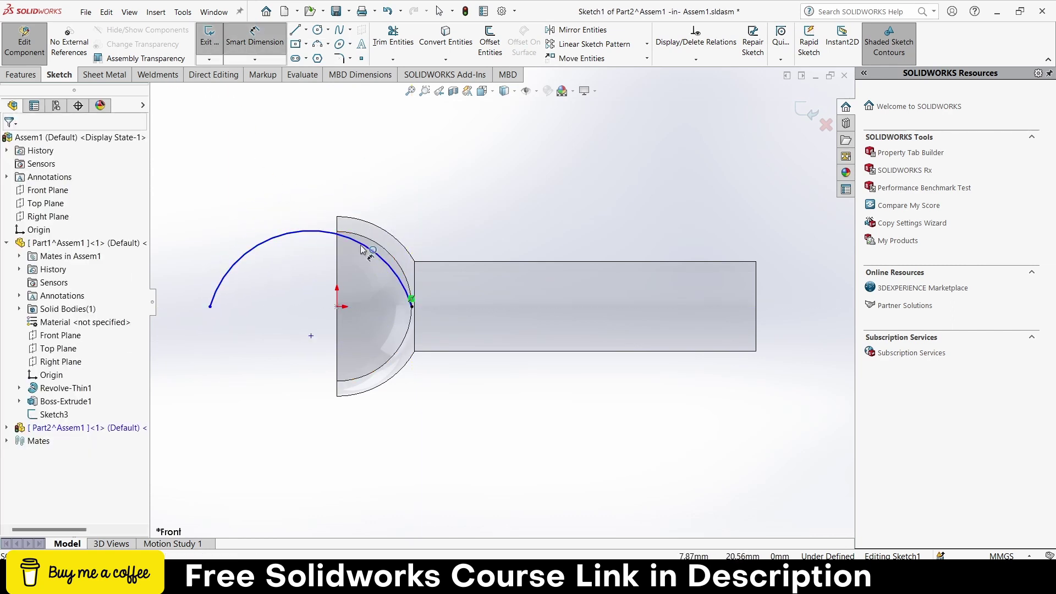
pyautogui.click(363, 250)
pyautogui.click(434, 195)
pyautogui.write('50')
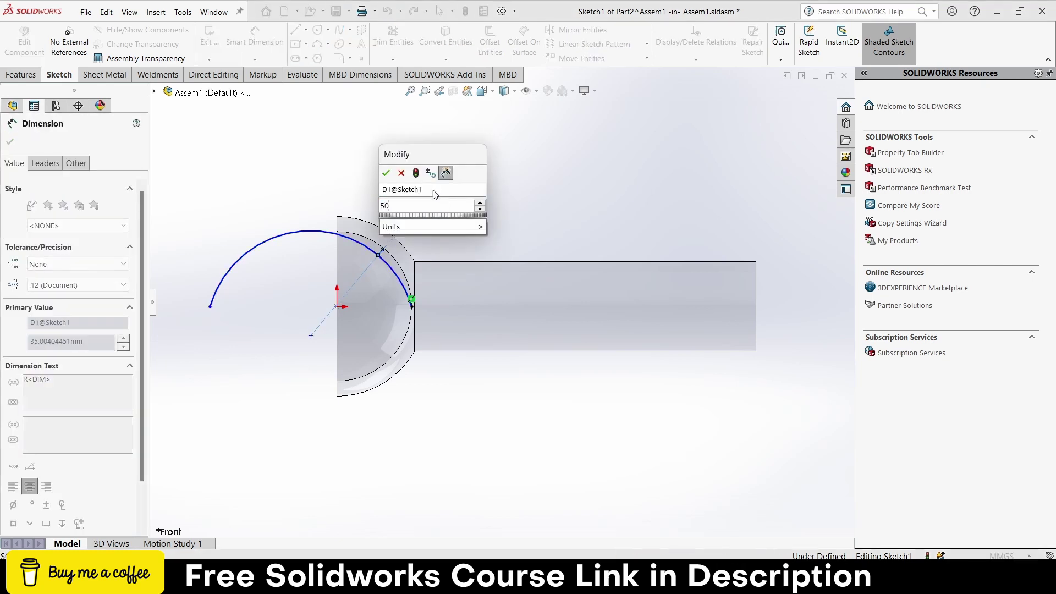
pyautogui.press('Return')
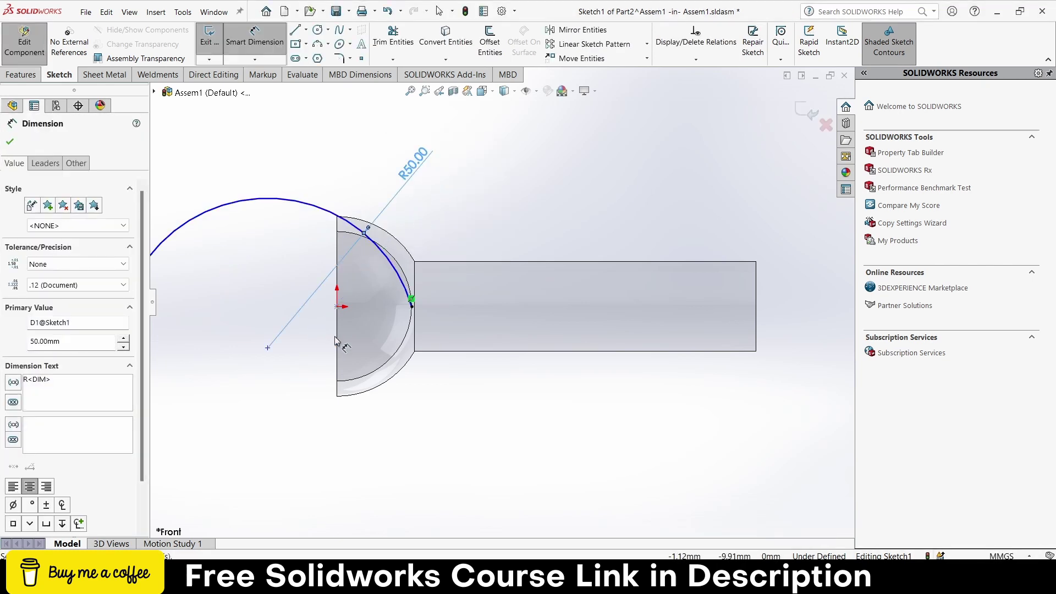
# Change the arc radius to 25 mm, then undo a conflicting centre-to-origin coincident relation.
pyautogui.doubleClick(416, 167)
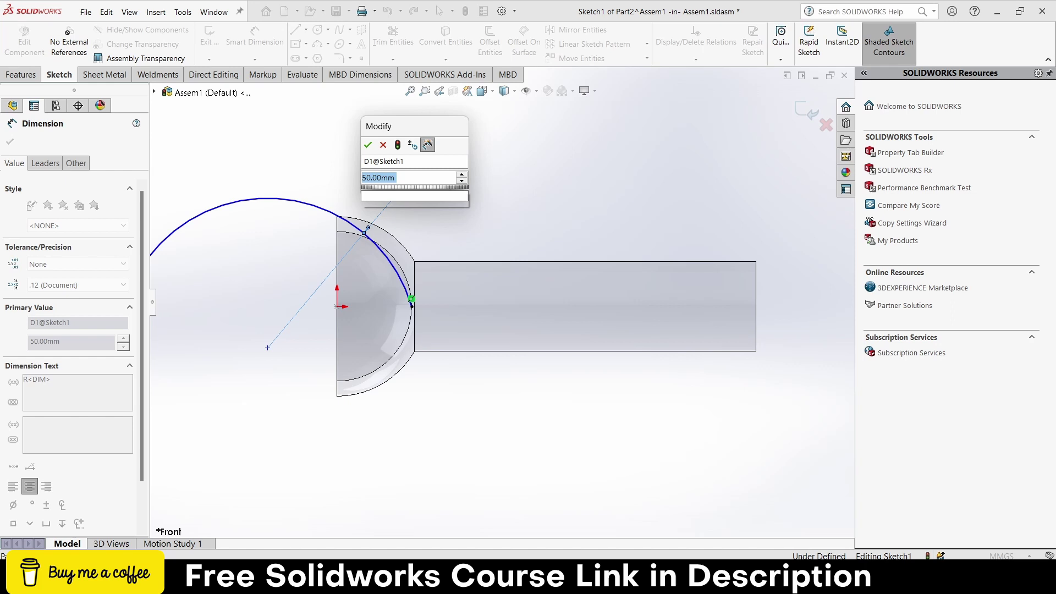
pyautogui.write('25')
pyautogui.press('Return')
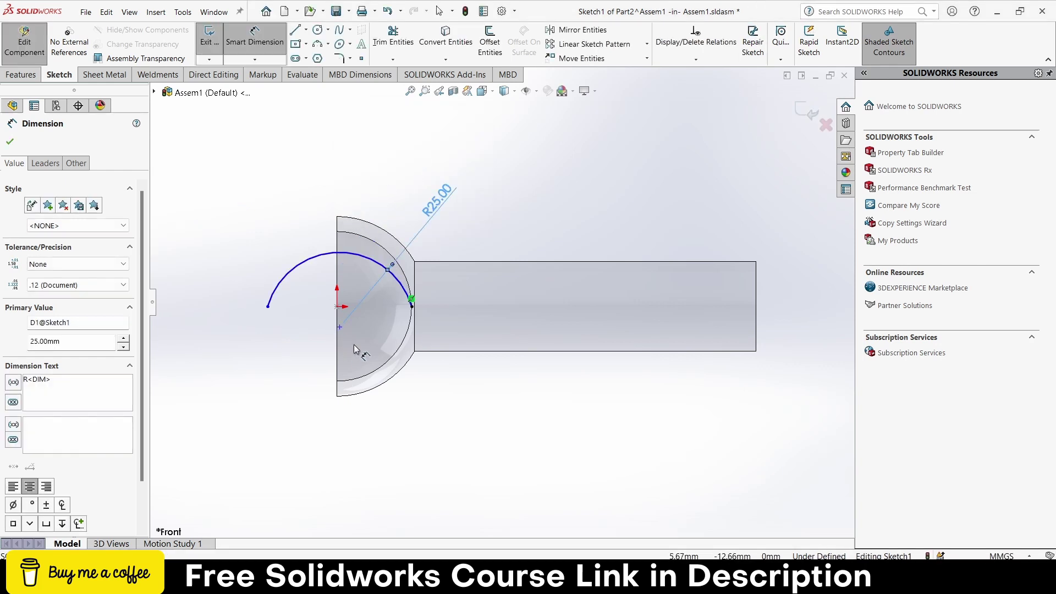
pyautogui.press('Escape')
pyautogui.click(339, 327)
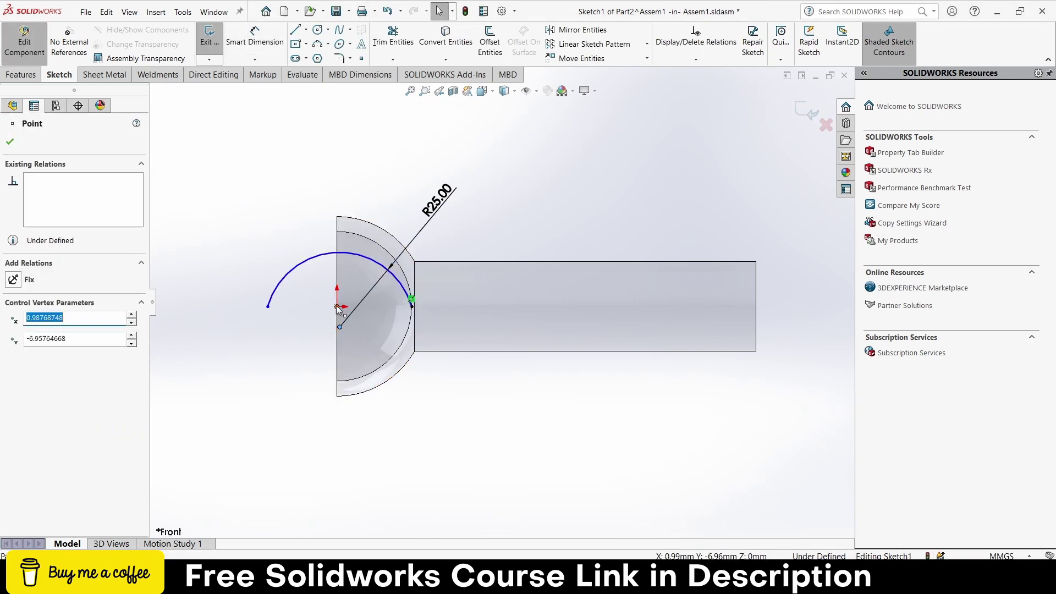
pyautogui.keyDown('ctrl'); pyautogui.click(338, 305); pyautogui.keyUp('ctrl')
pyautogui.click(401, 257)
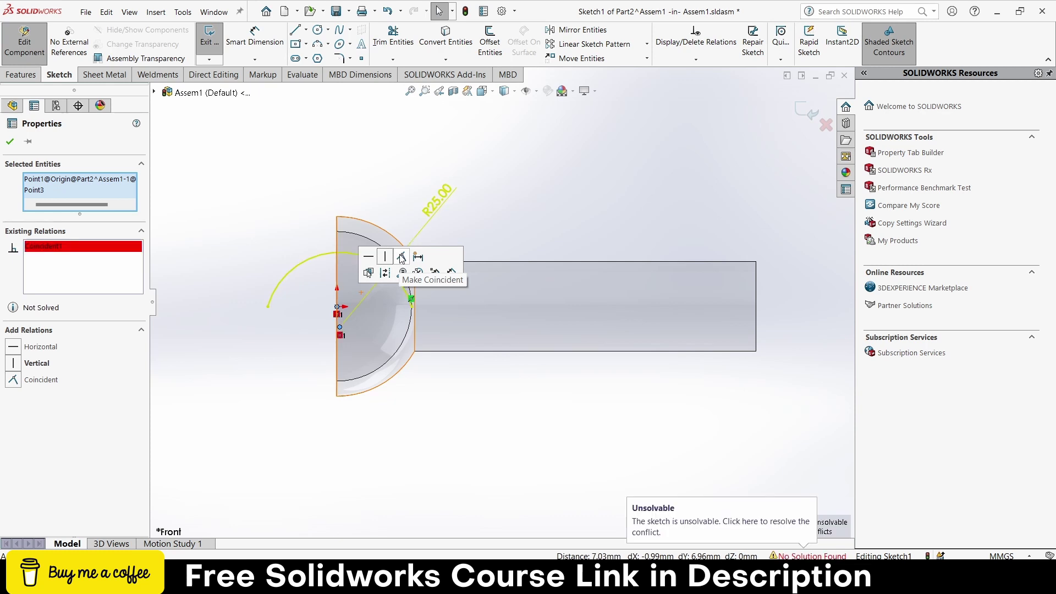
pyautogui.hotkey('ctrl', 'z')
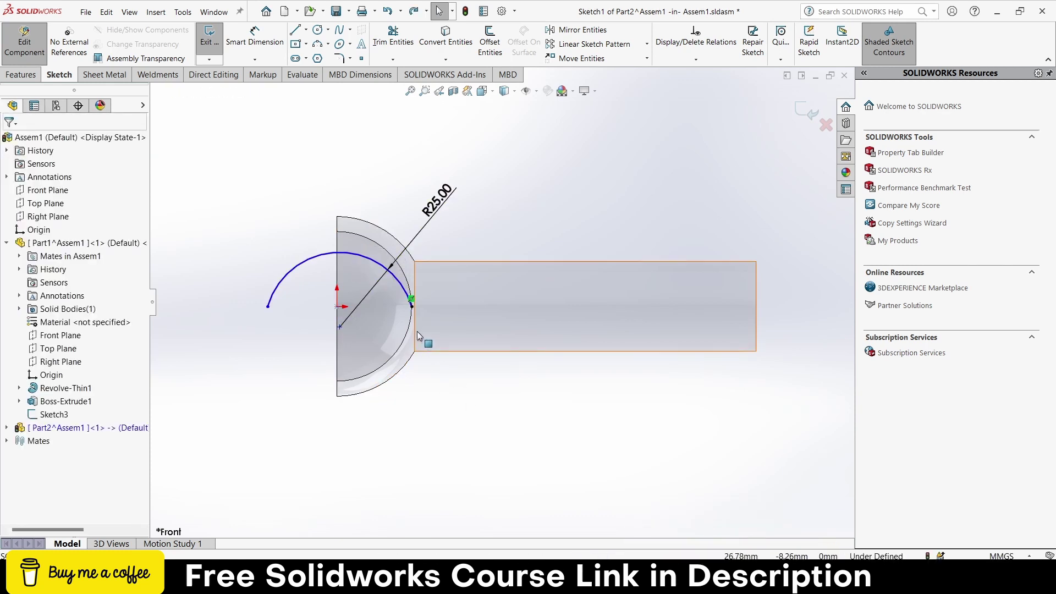
# Turn off external references and trim away the old arc and diagonal line.
pyautogui.scroll(-3, 418, 336)
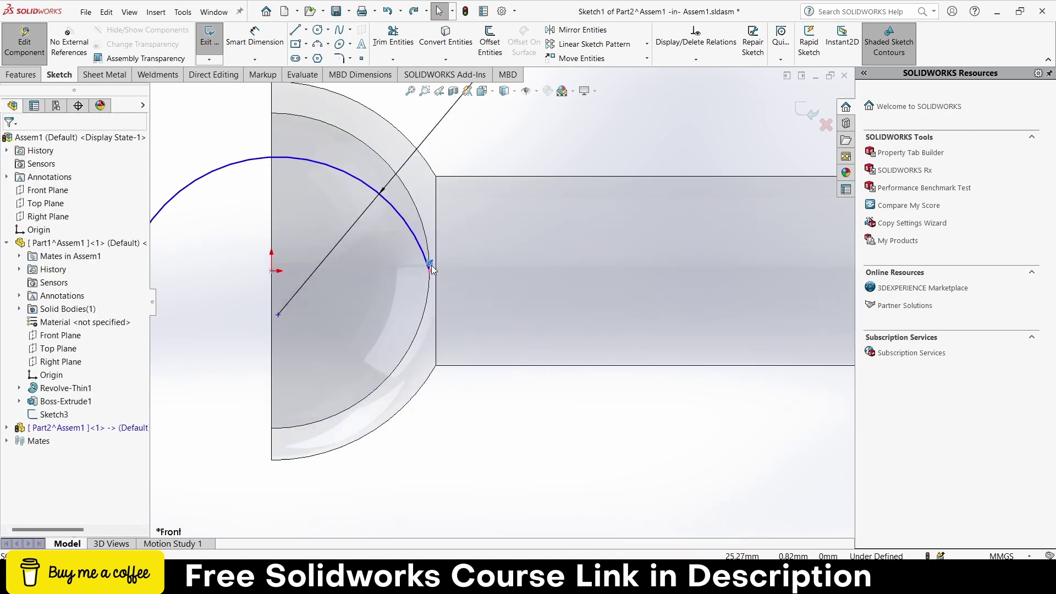
pyautogui.click(70, 38)
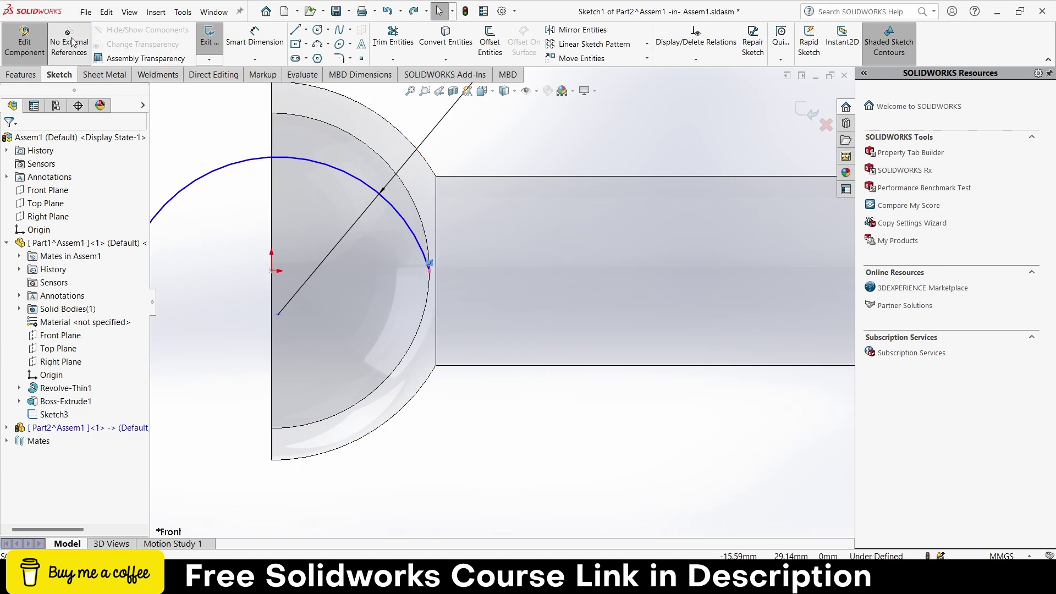
pyautogui.click(421, 245)
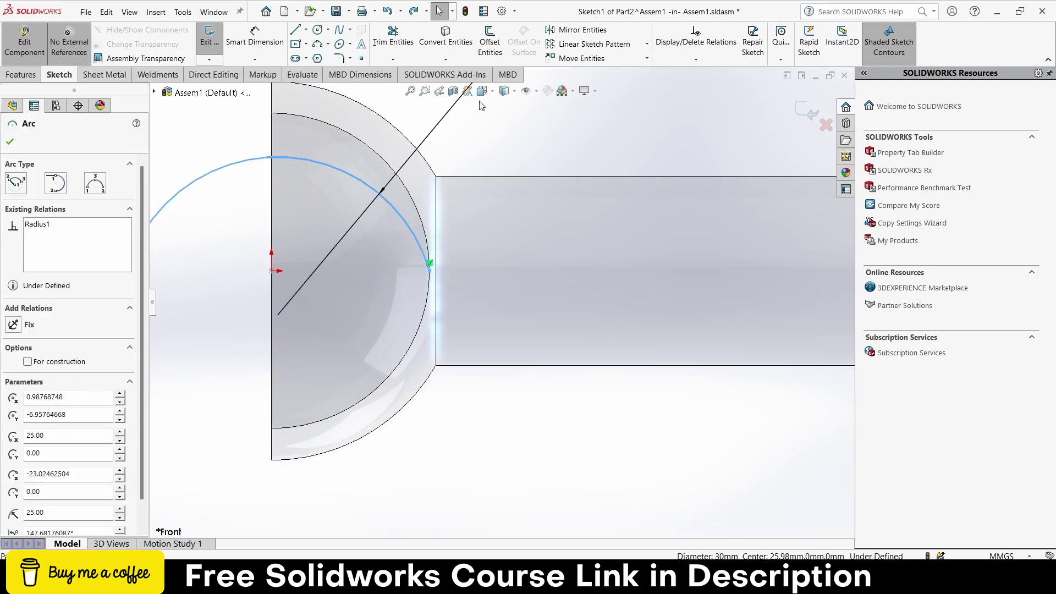
pyautogui.click(393, 38)
pyautogui.moveTo(377, 147); pyautogui.dragTo(300, 256)
pyautogui.press('z')
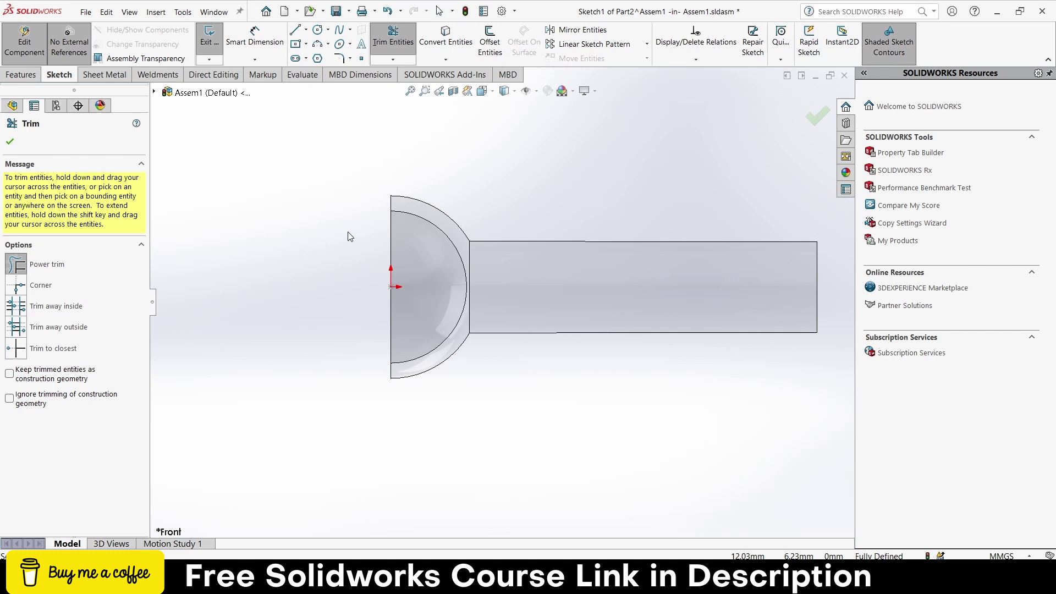
# Draw a circle at the origin with a horizontal centreline across its diameter.
pyautogui.click(317, 30)
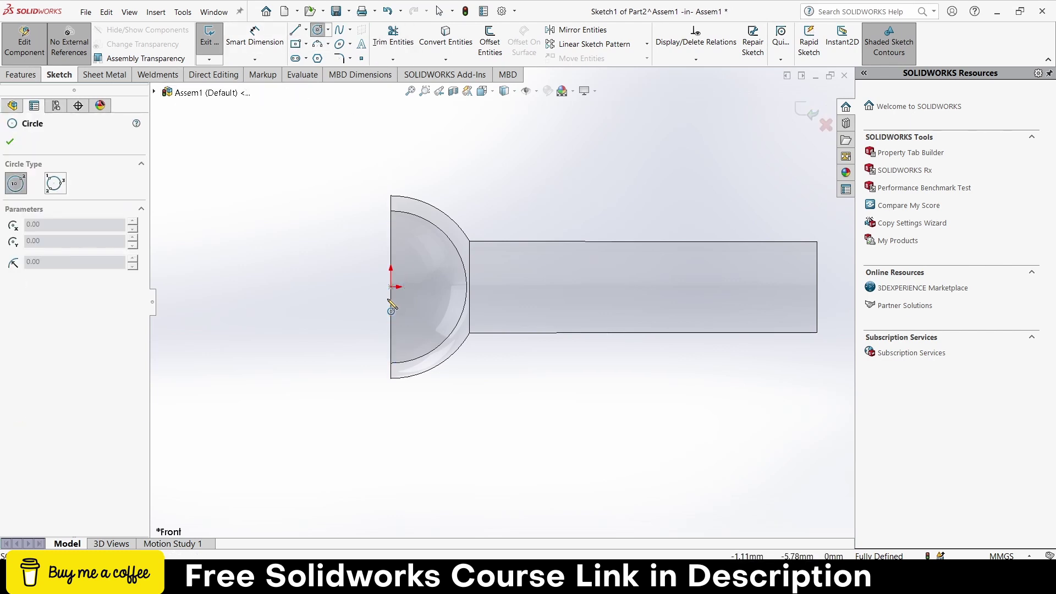
pyautogui.click(390, 286)
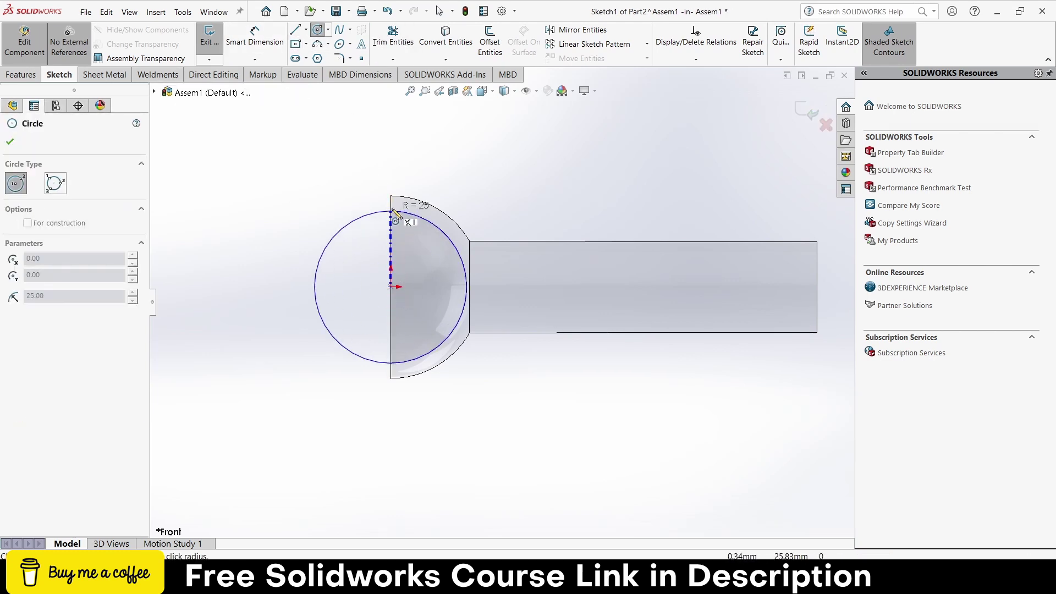
pyautogui.click(393, 211)
pyautogui.click(306, 30)
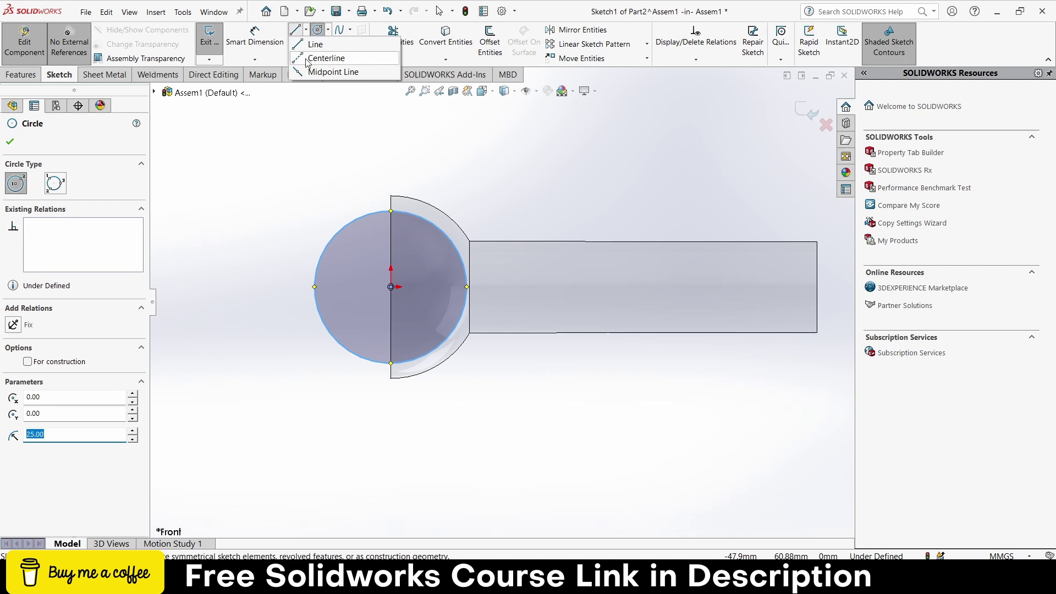
pyautogui.click(306, 58)
pyautogui.click(314, 287)
pyautogui.click(467, 286)
pyautogui.press('Escape')
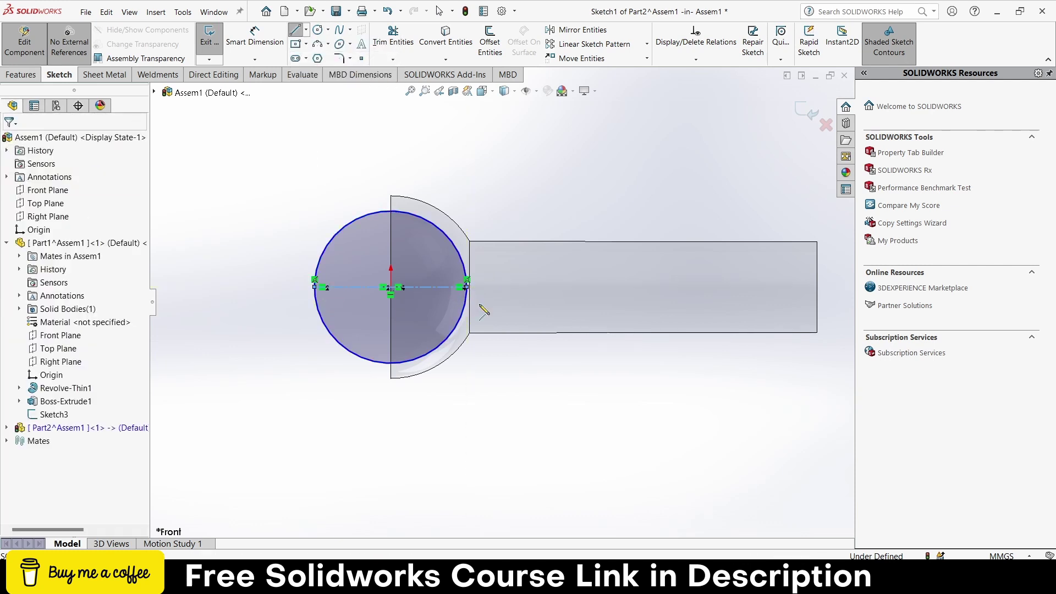
# Make the circle's centre coincident with the origin.
pyautogui.scroll(-4, 473, 295)
pyautogui.scroll(-3, 473, 294)
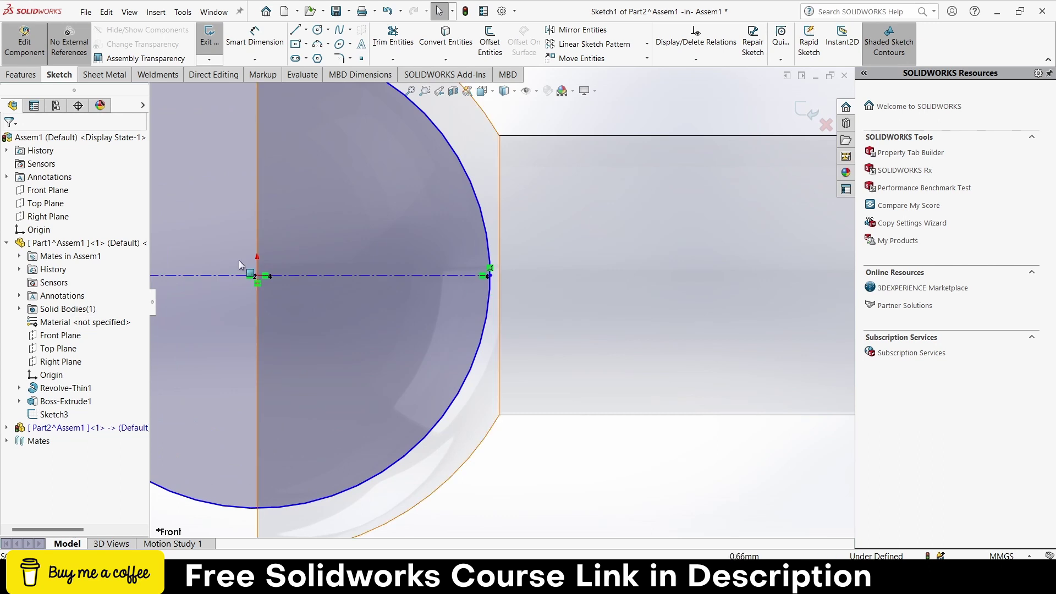
pyautogui.moveTo(259, 276); pyautogui.dragTo(273, 242)
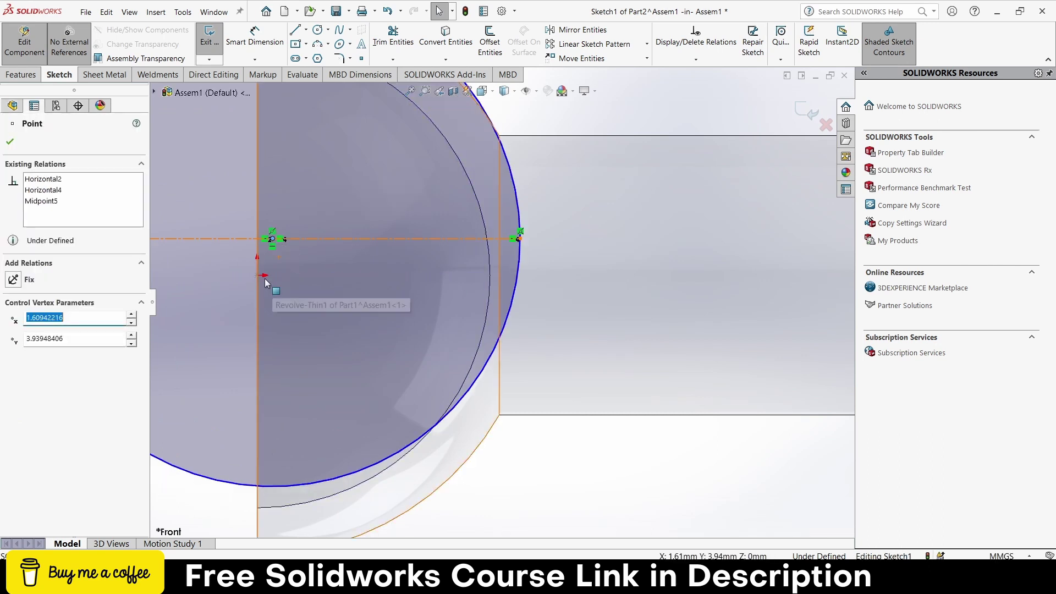
pyautogui.press('Escape')
pyautogui.click(272, 239)
pyautogui.keyDown('ctrl'); pyautogui.click(257, 275); pyautogui.keyUp('ctrl')
pyautogui.click(311, 230)
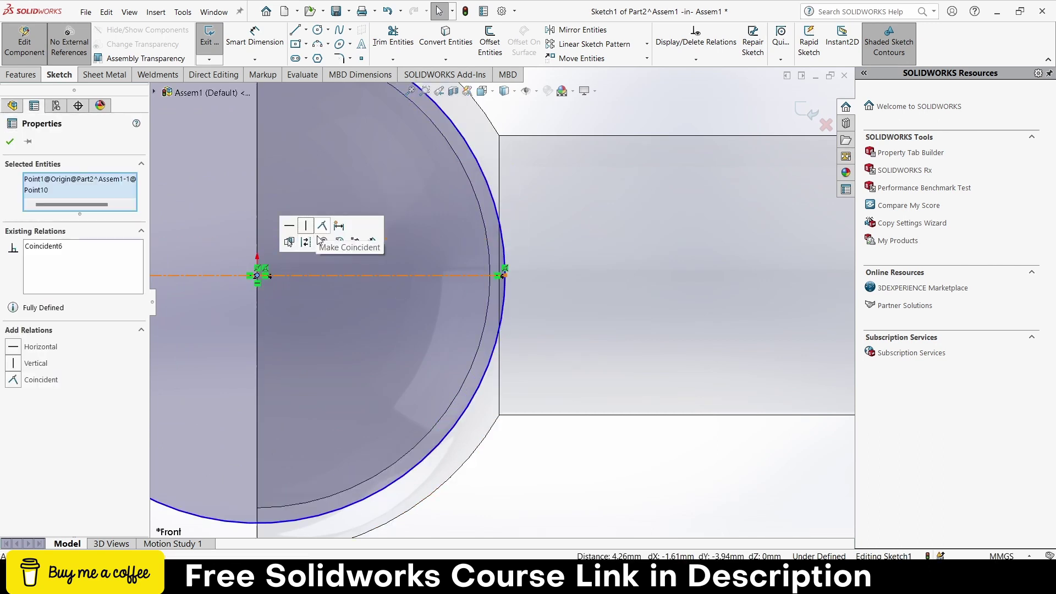
pyautogui.press('f')
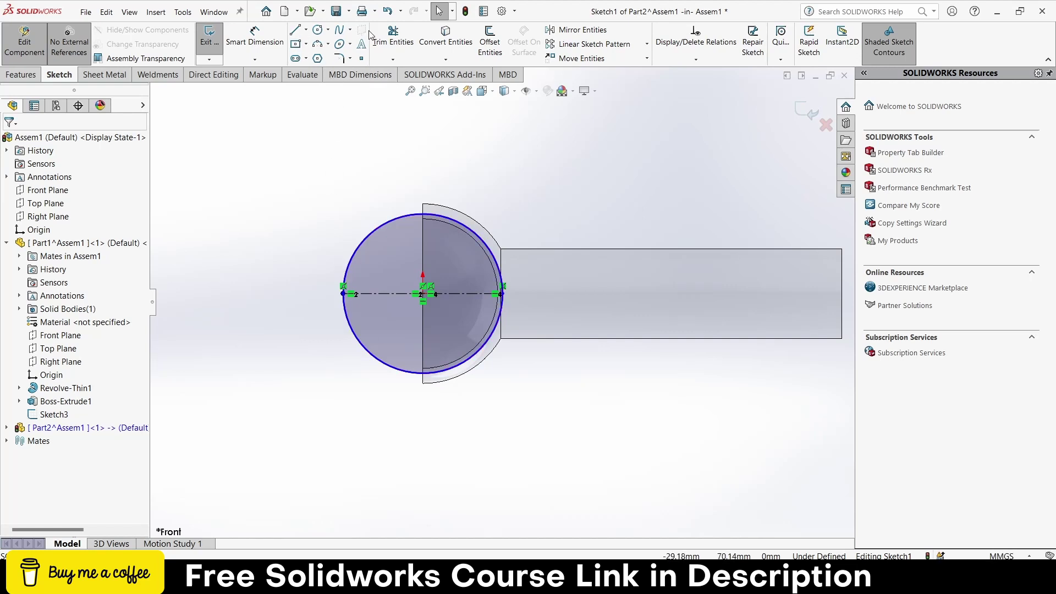
# Trim off the circle's lower half and dimension the remaining arc to R25.
pyautogui.click(392, 35)
pyautogui.moveTo(355, 367); pyautogui.dragTo(478, 354)
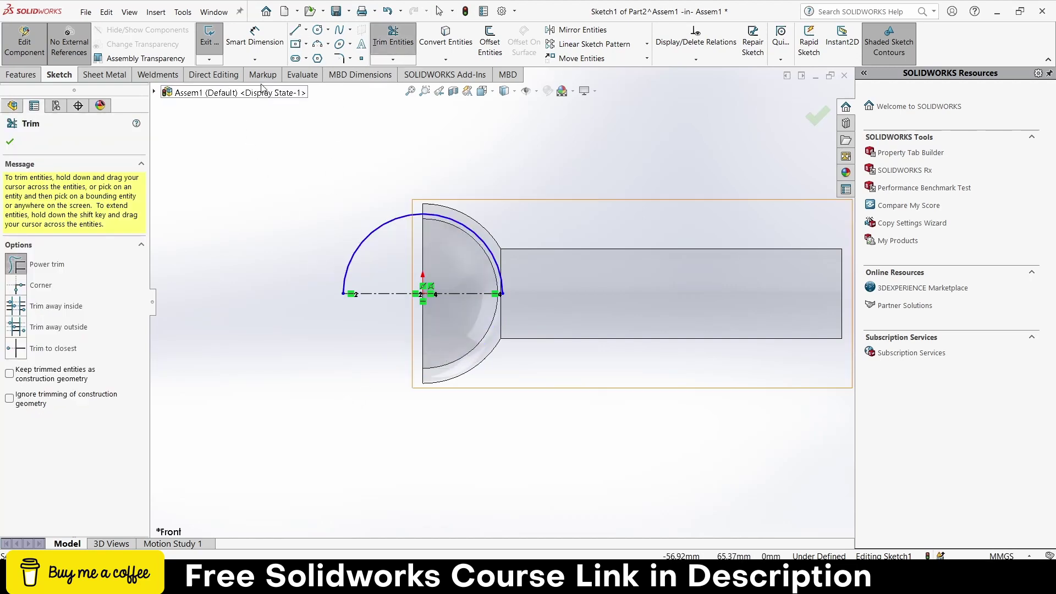
pyautogui.click(254, 36)
pyautogui.click(479, 237)
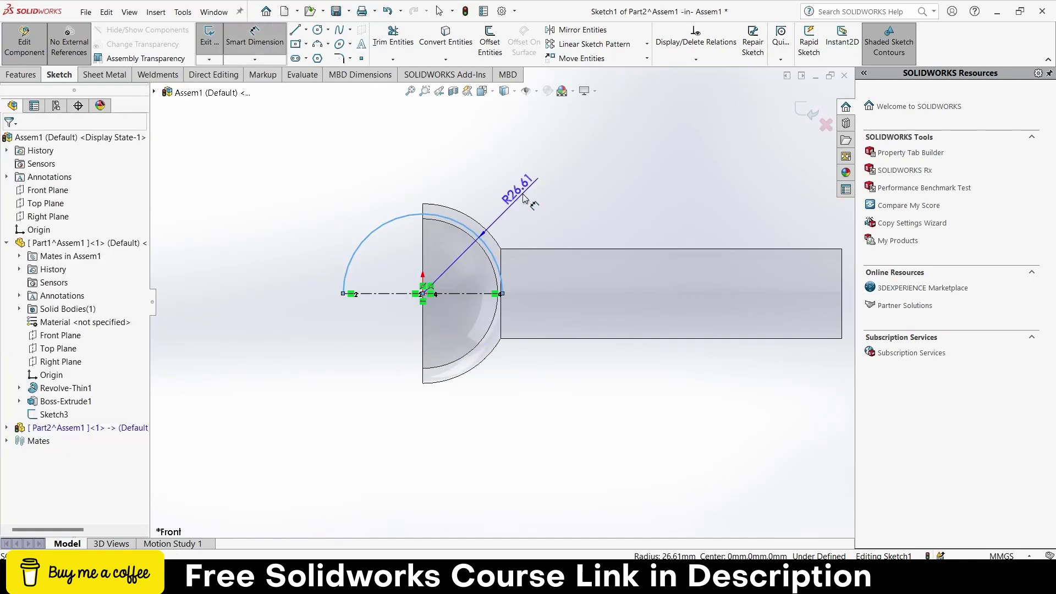
pyautogui.click(520, 192)
pyautogui.write('25')
pyautogui.press('Return')
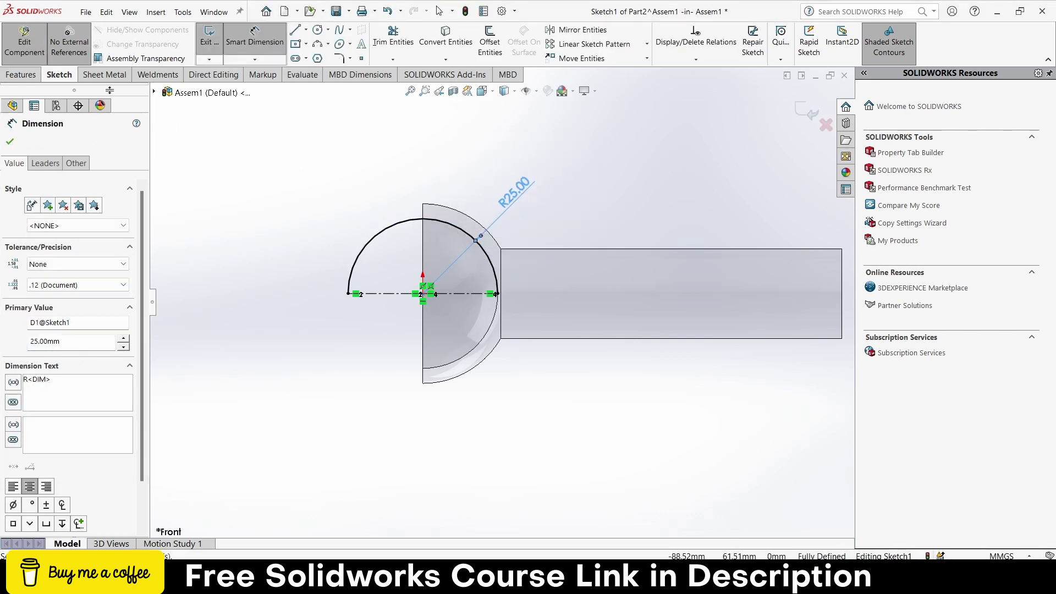
# Revolve the half-circle sketch about its centreline into a solid Ø50 ball.
pyautogui.click(18, 77)
pyautogui.click(253, 43)
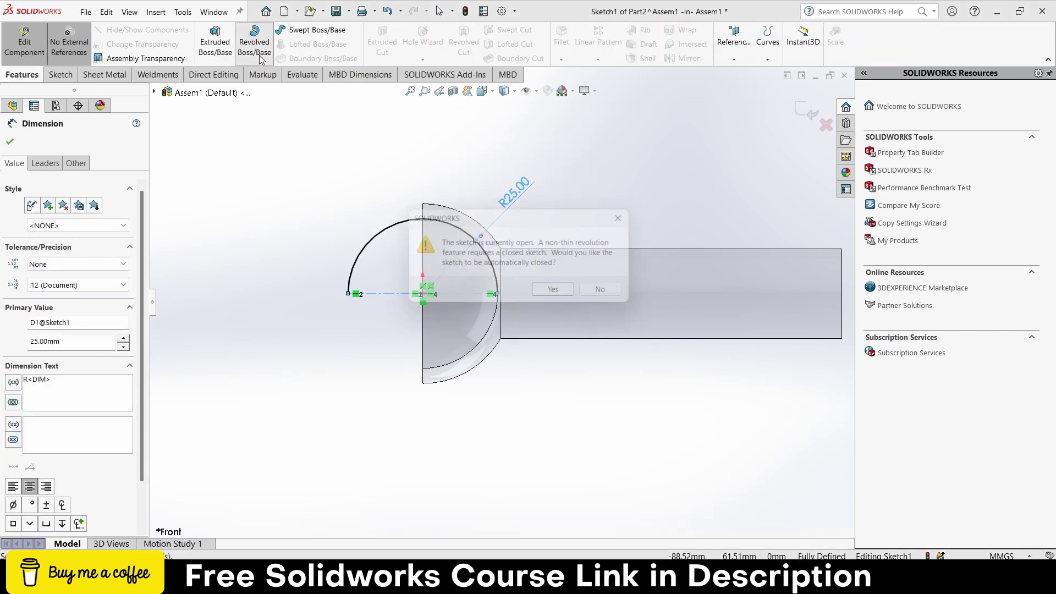
pyautogui.click(561, 293)
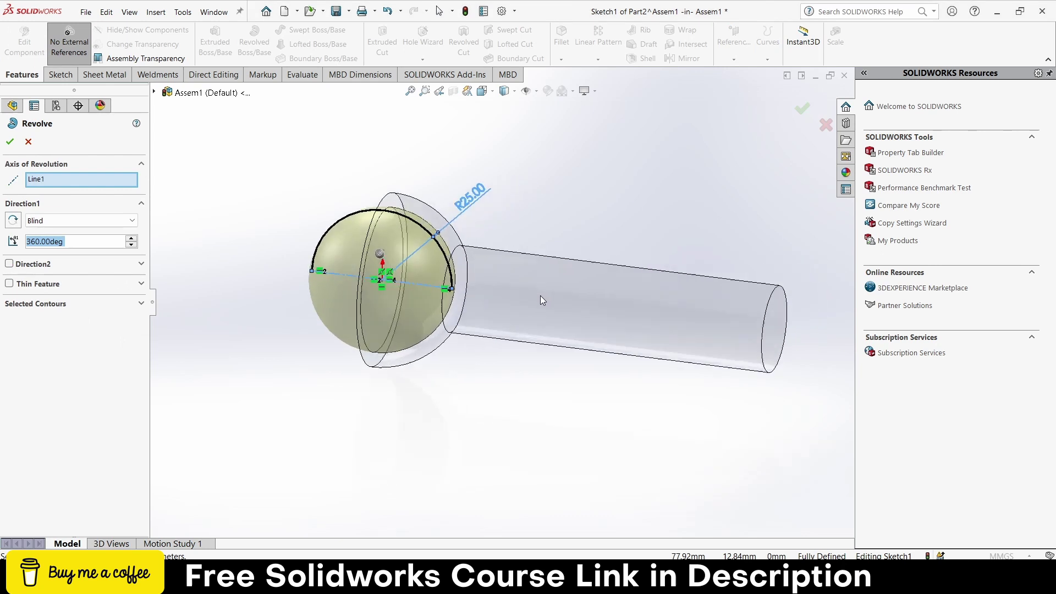
pyautogui.click(9, 142)
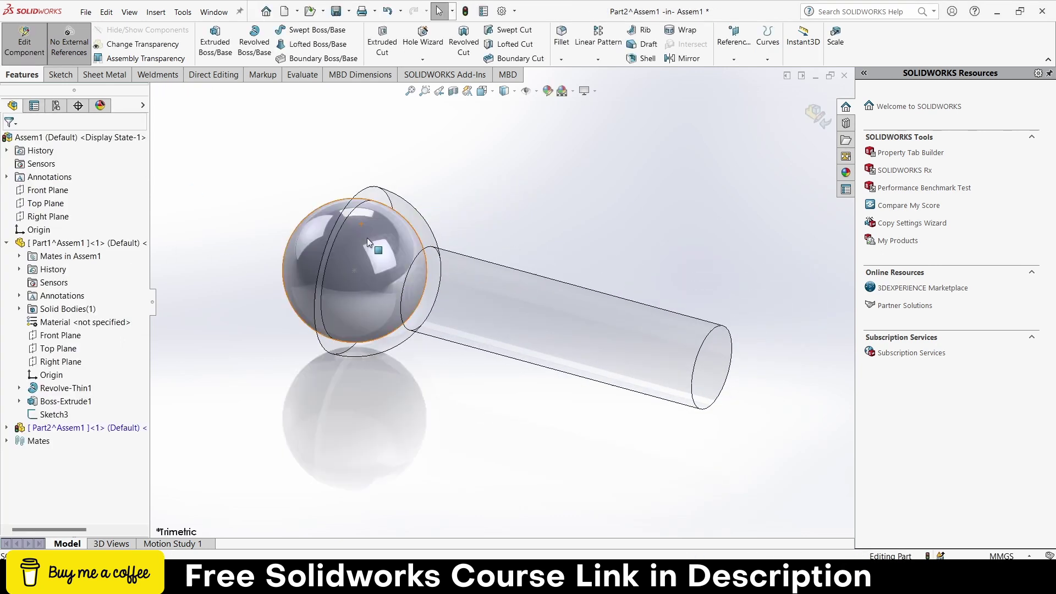
# Add a sketch on the ball part's Front Plane holding a single point at the origin.
pyautogui.click(6, 428)
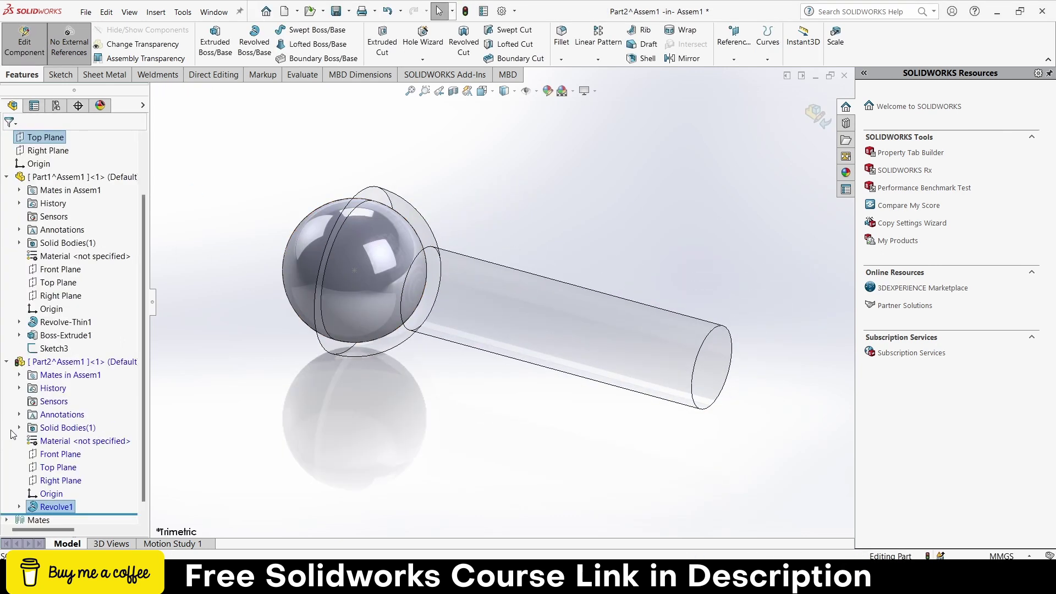
pyautogui.click(59, 454)
pyautogui.click(71, 436)
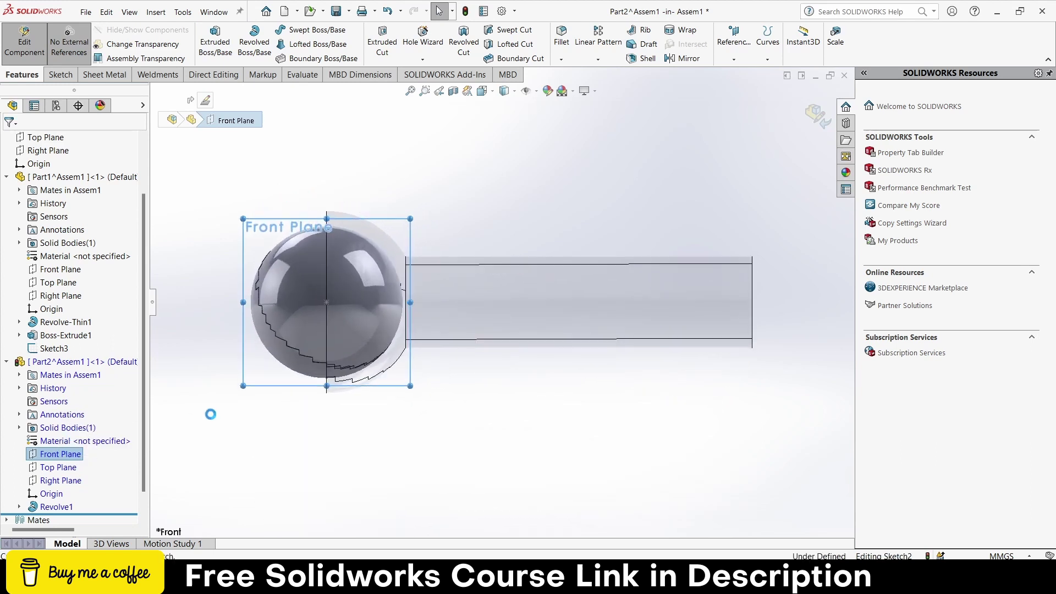
pyautogui.click(362, 59)
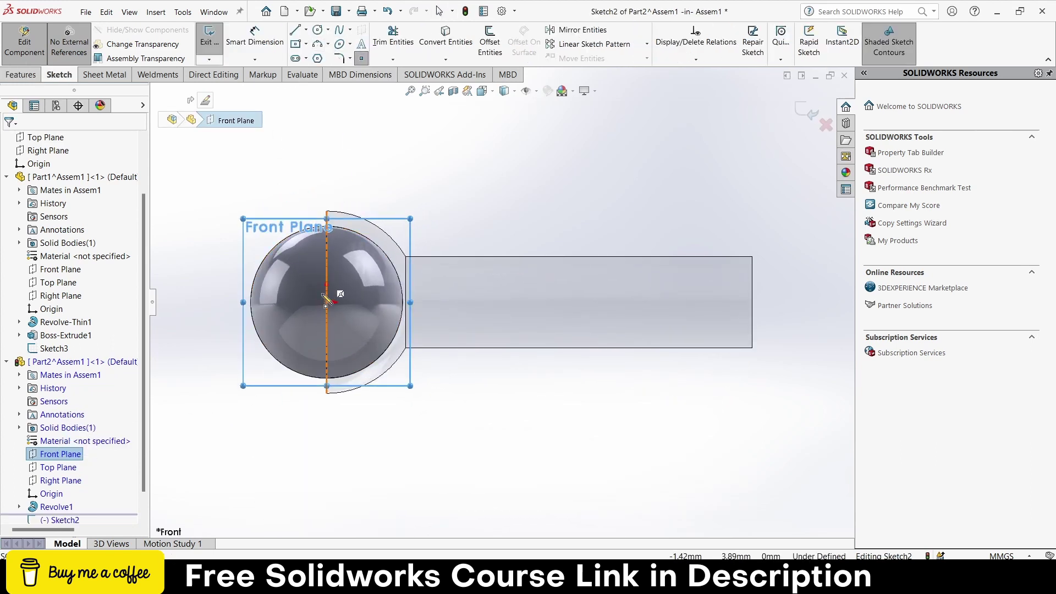
pyautogui.click(327, 302)
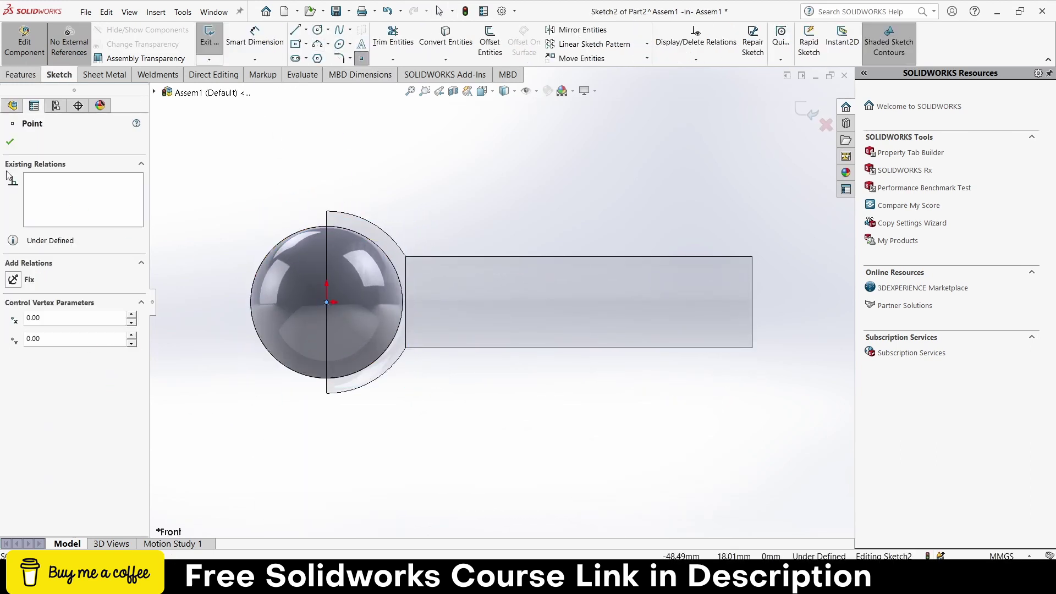
pyautogui.click(12, 141)
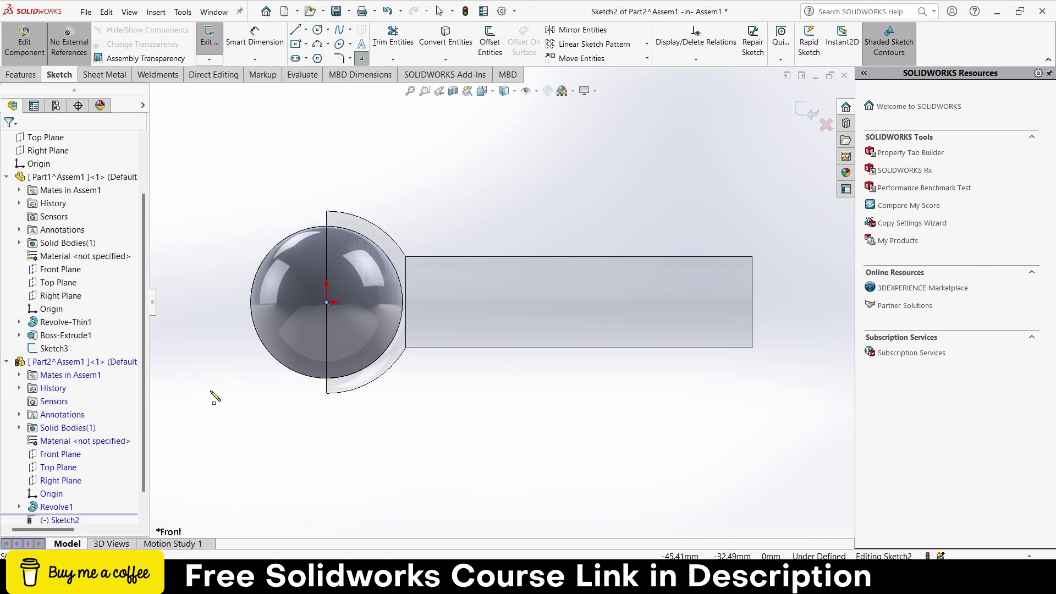
pyautogui.click(803, 110)
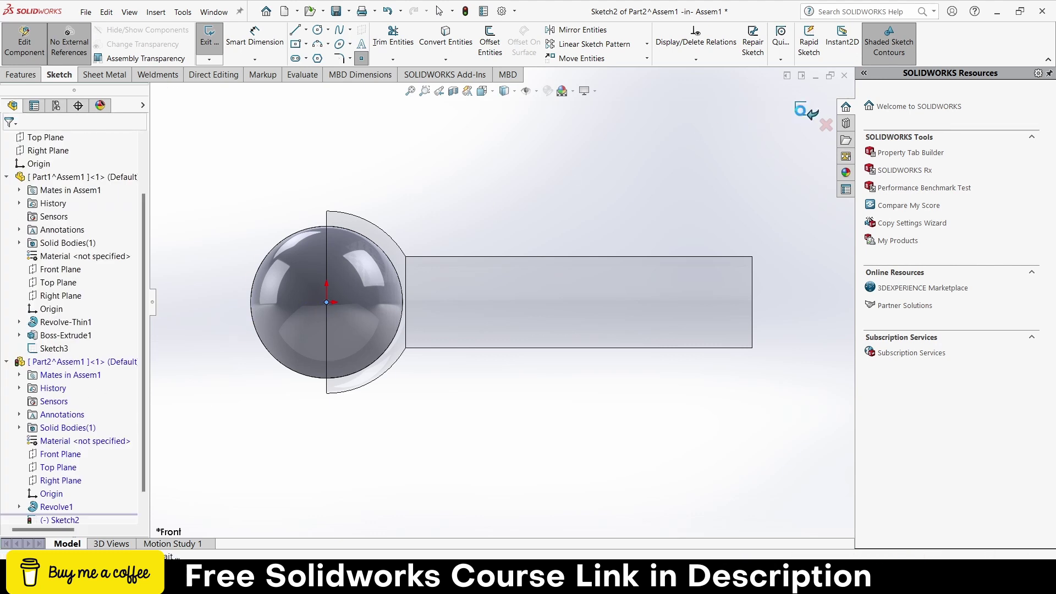
# Sketch a circle at the origin on the ball part's Right Plane, dimensioned to Ø30 mm.
pyautogui.click(63, 481)
pyautogui.click(78, 466)
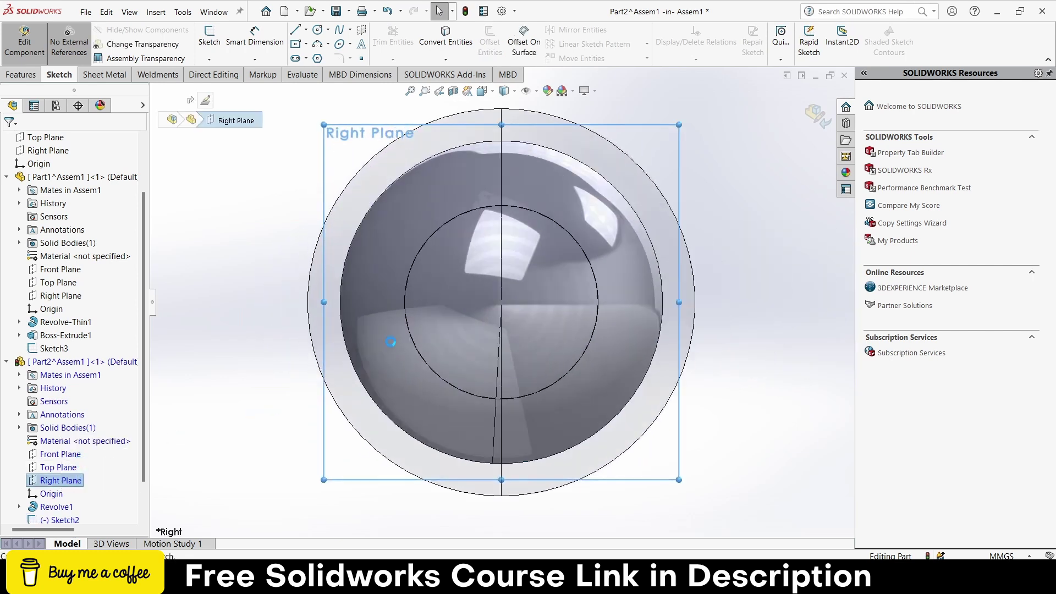
pyautogui.click(317, 29)
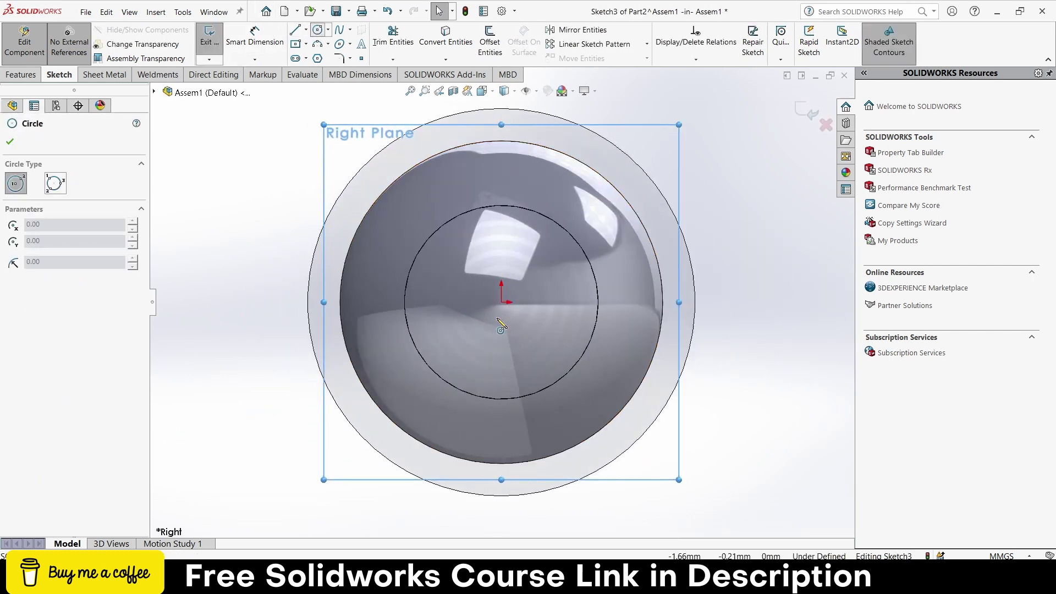
pyautogui.click(501, 302)
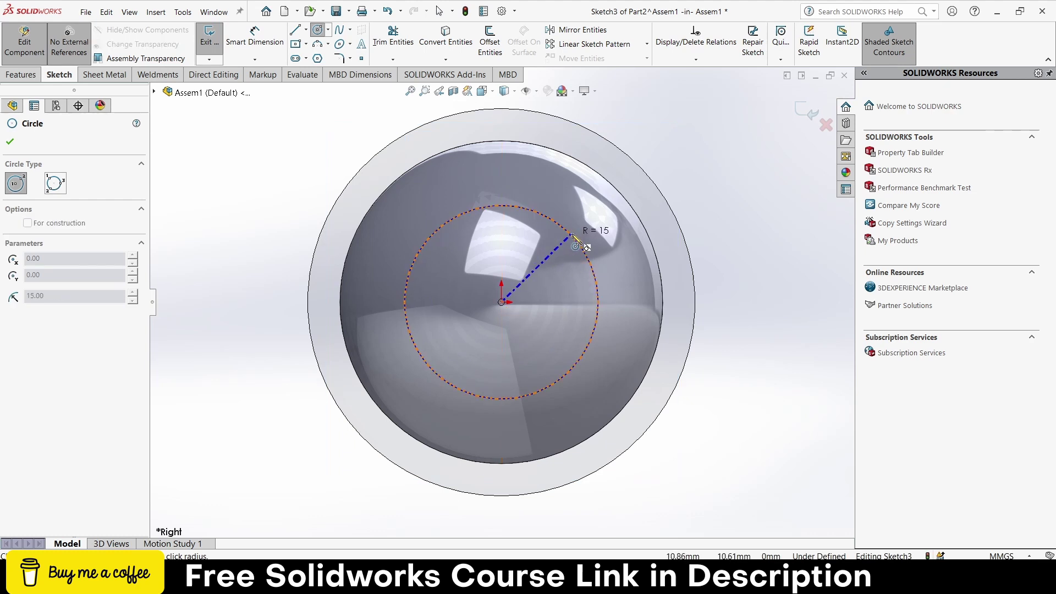
pyautogui.click(564, 229)
pyautogui.click(228, 53)
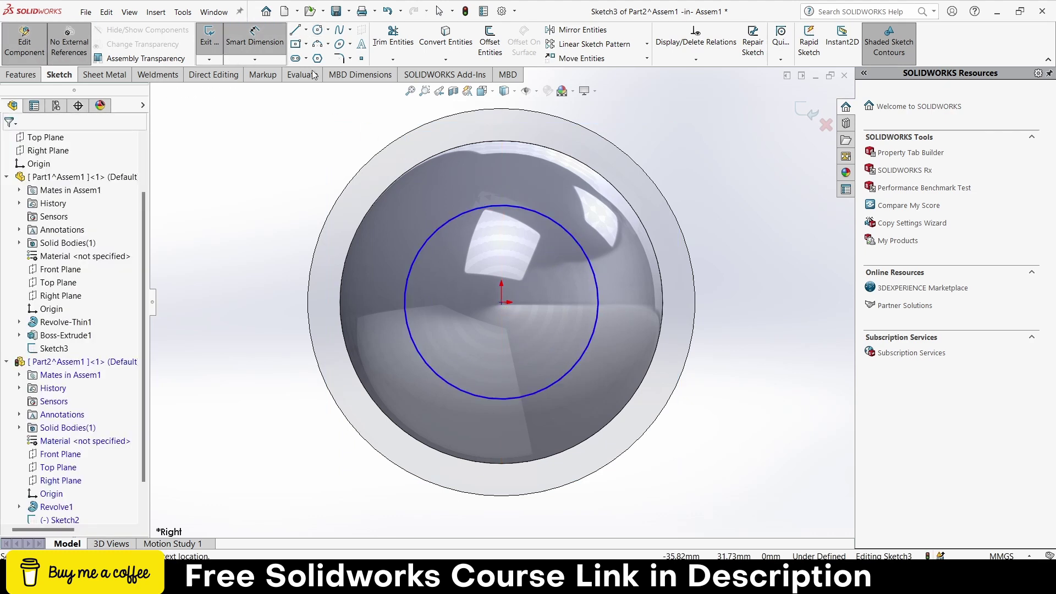
pyautogui.click(550, 217)
pyautogui.click(539, 206)
pyautogui.click(764, 234)
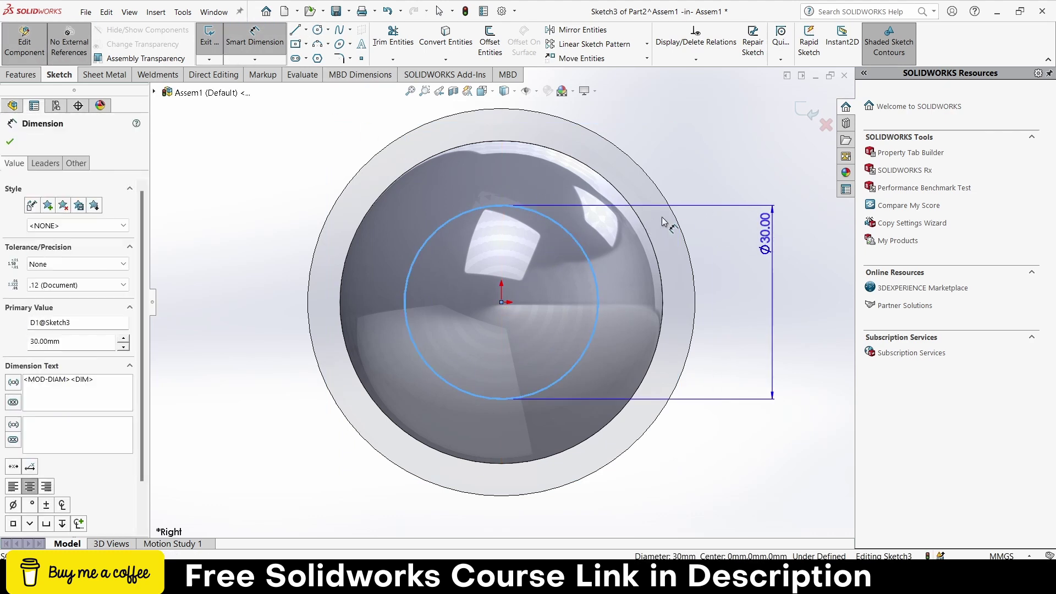
pyautogui.press('Return')
pyautogui.moveTo(640, 230); pyautogui.dragTo(595, 264, button='middle')
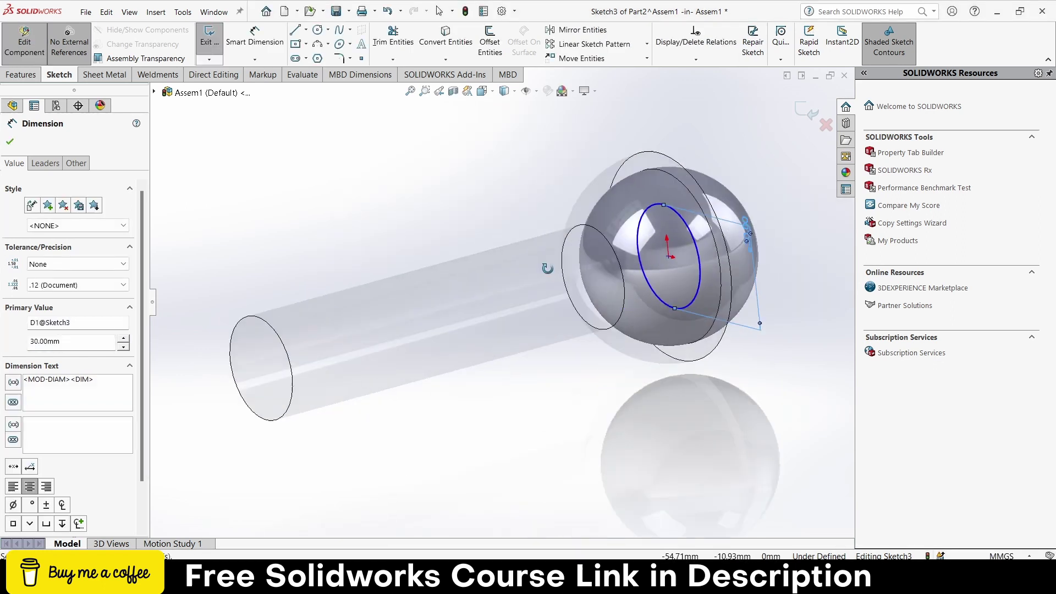
pyautogui.scroll(3, 596, 264)
pyautogui.scroll(-3, 595, 264)
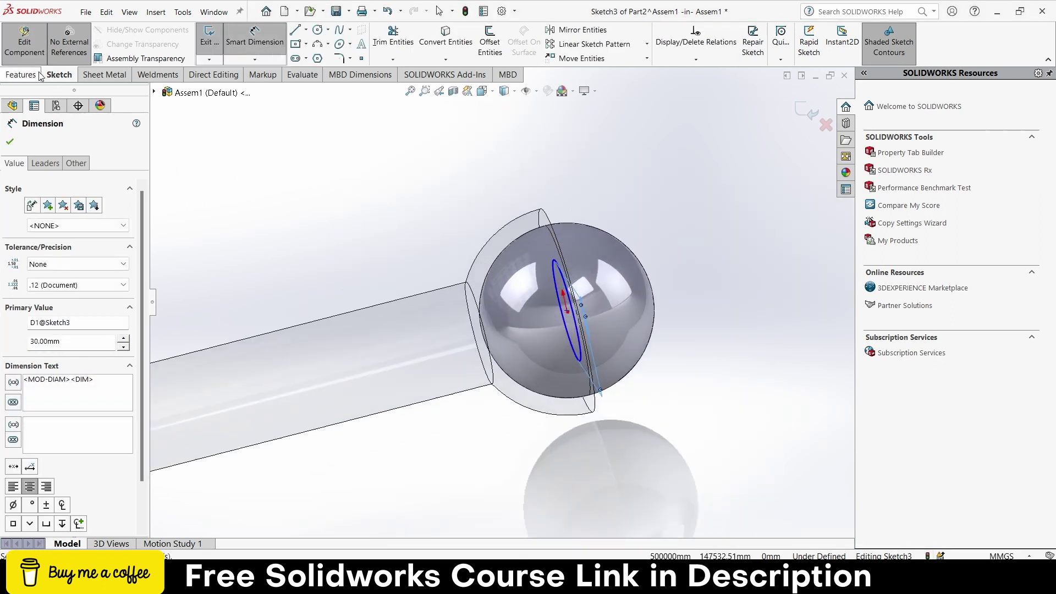
# Extrude the circle 130 mm, reversed away from the socket, into the shaft.
pyautogui.click(21, 75)
pyautogui.click(225, 47)
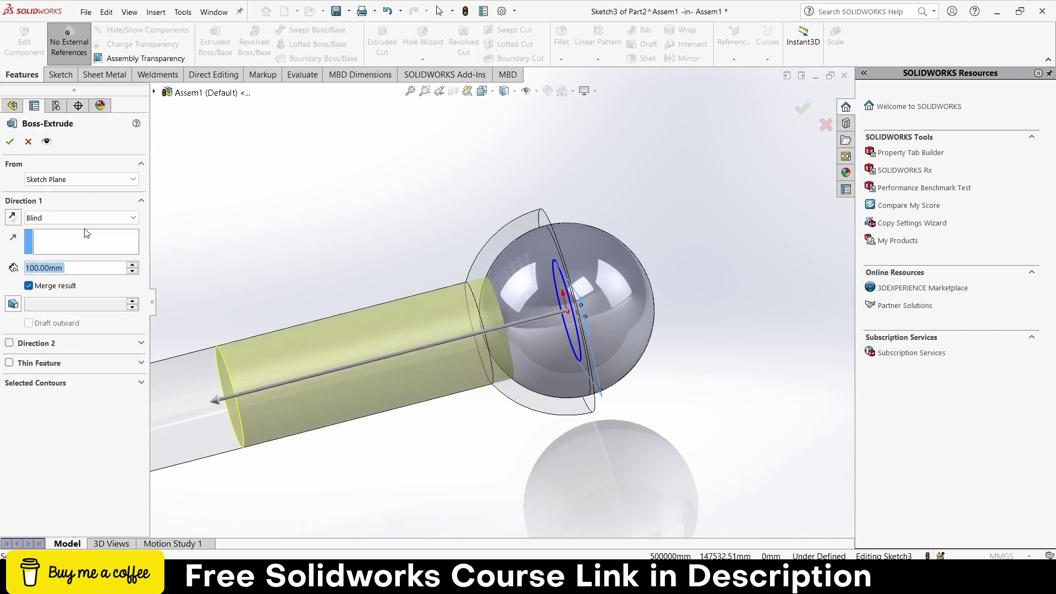
pyautogui.click(77, 179)
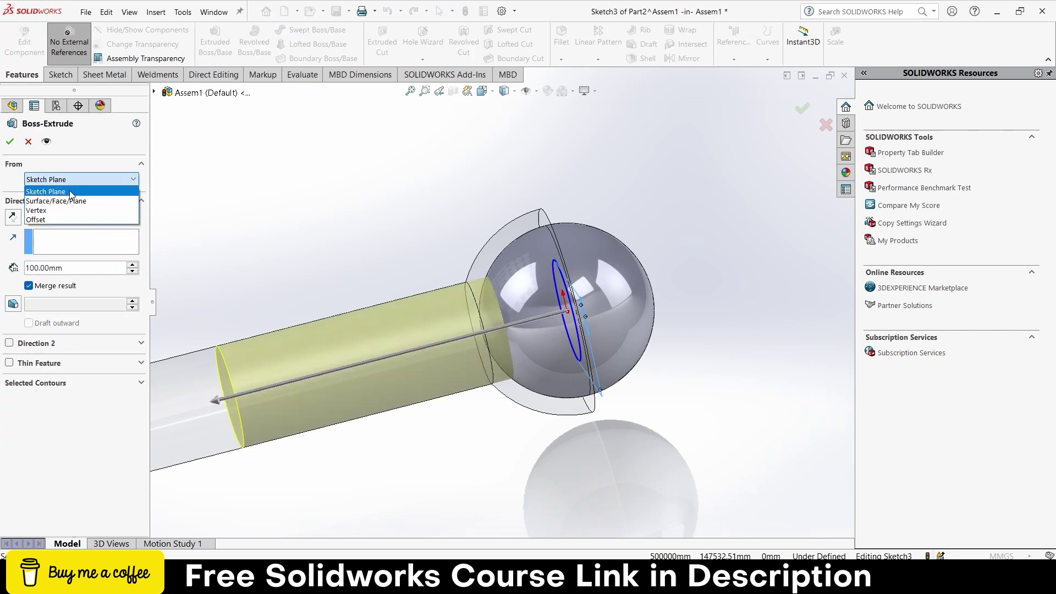
pyautogui.click(72, 191)
pyautogui.click(13, 218)
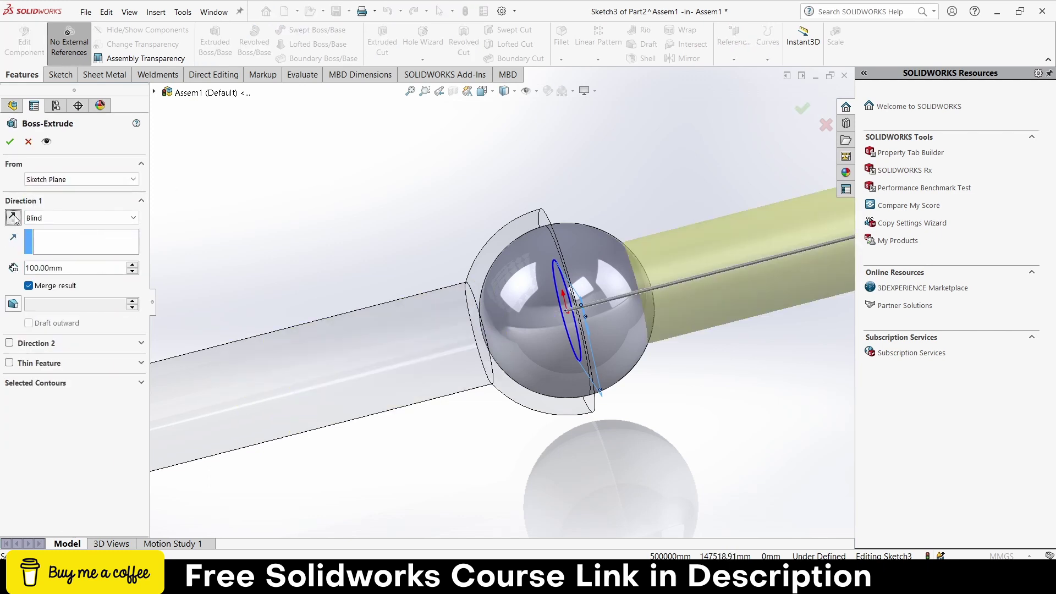
pyautogui.scroll(2, 453, 323)
pyautogui.scroll(-2, 593, 312)
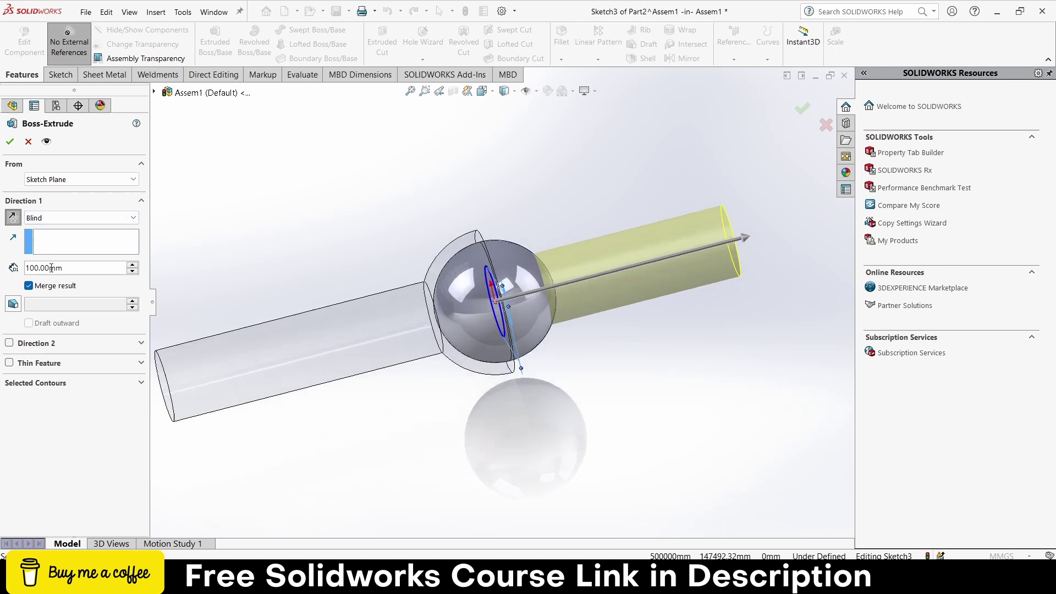
pyautogui.scroll(3, 134, 269)
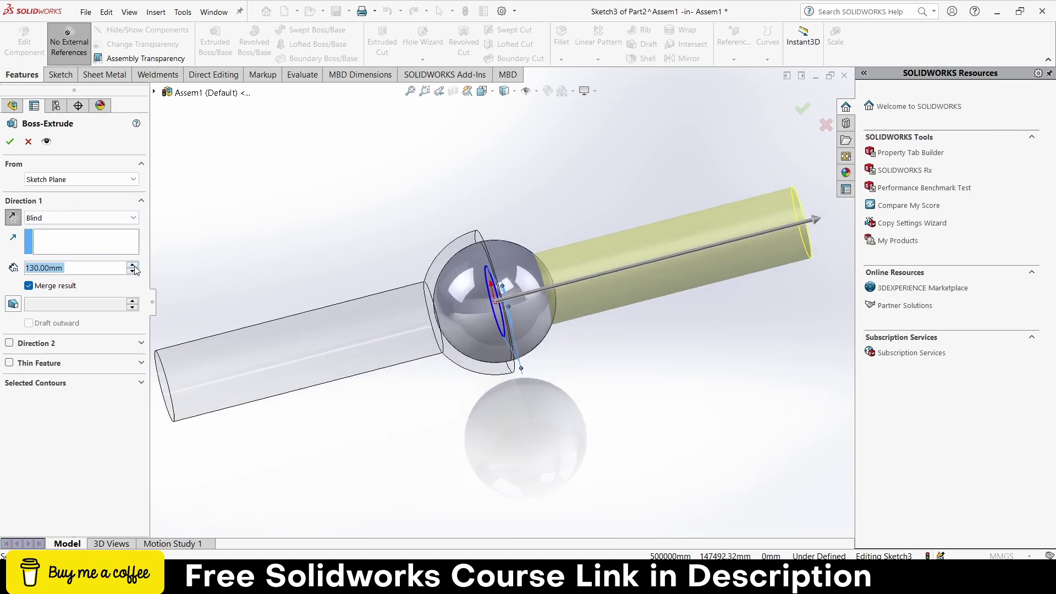
pyautogui.click(10, 141)
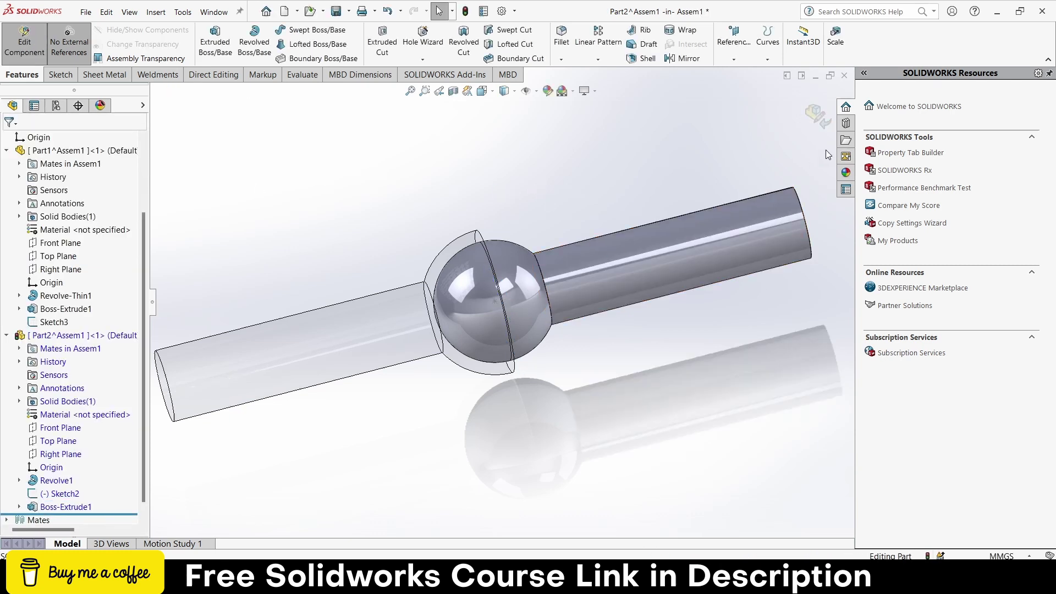
# Return to the assembly and check the ball and socket parts, finding the ball part fixed.
pyautogui.click(817, 116)
pyautogui.click(559, 255)
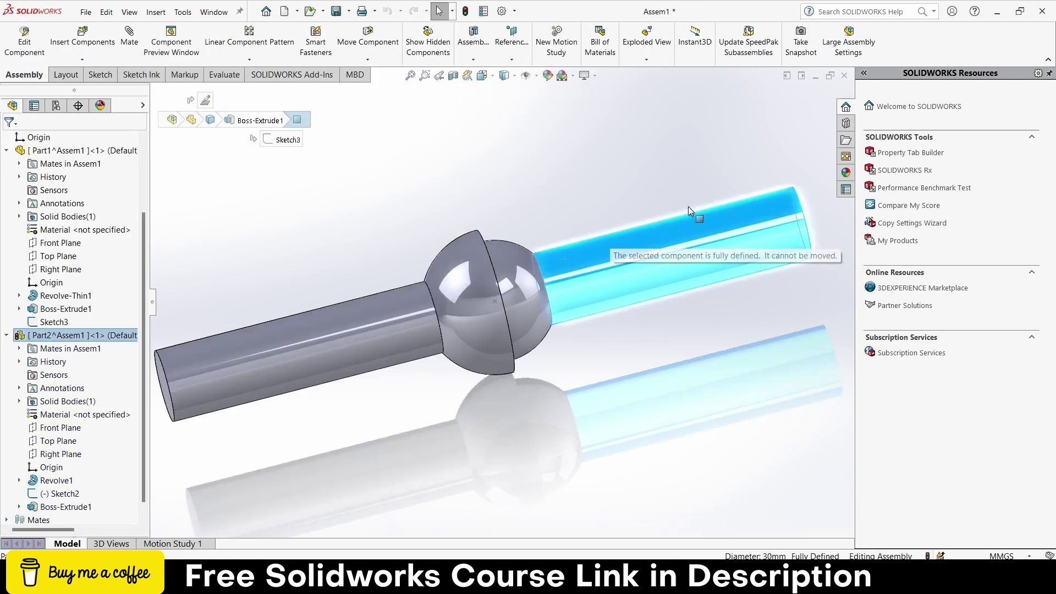
pyautogui.rightClick(590, 248)
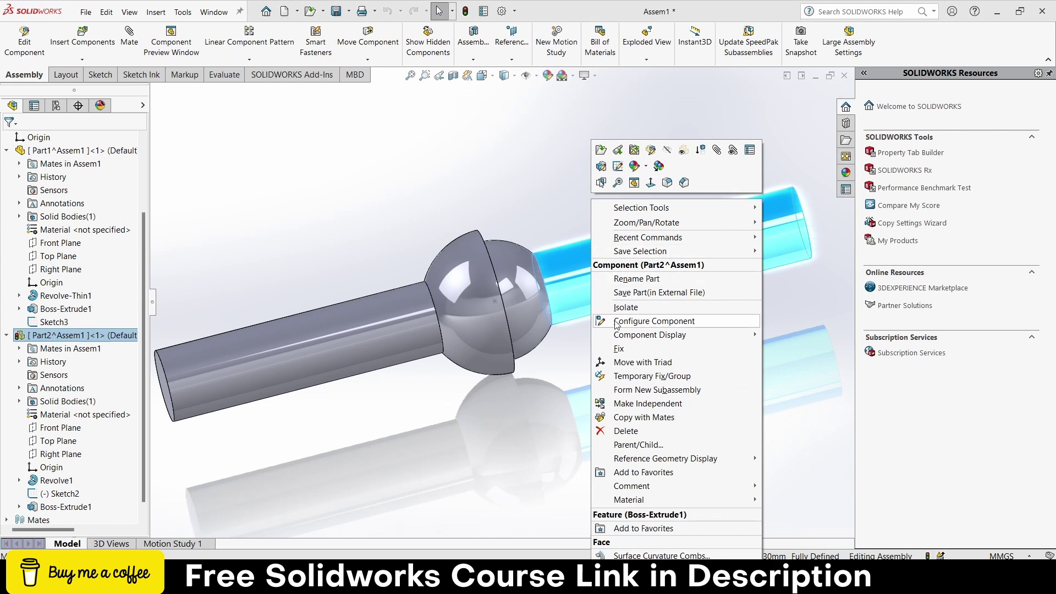
pyautogui.click(530, 215)
pyautogui.rightClick(385, 285)
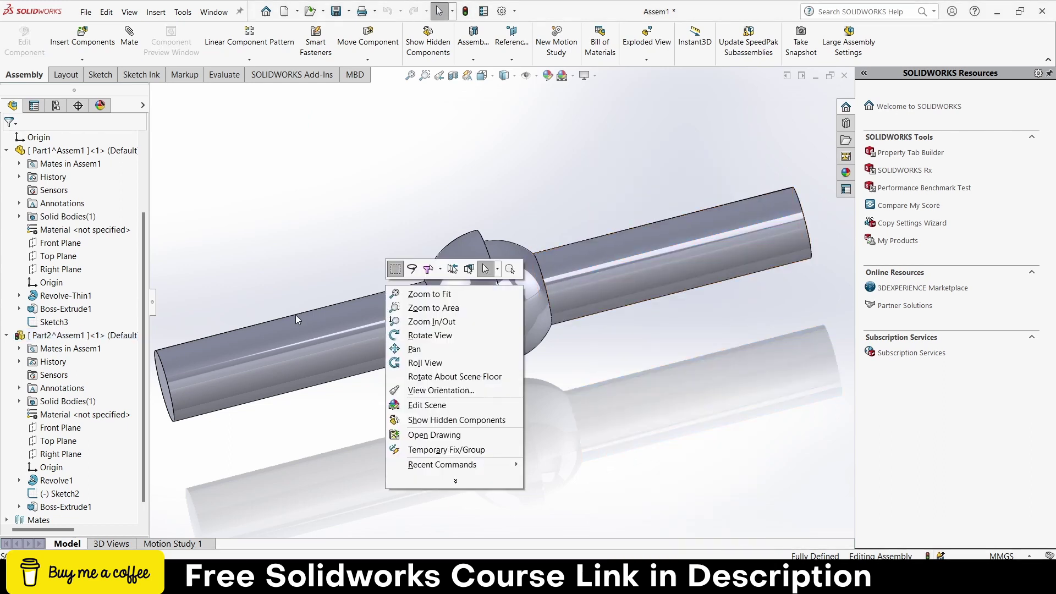
pyautogui.click(318, 356)
pyautogui.rightClick(328, 336)
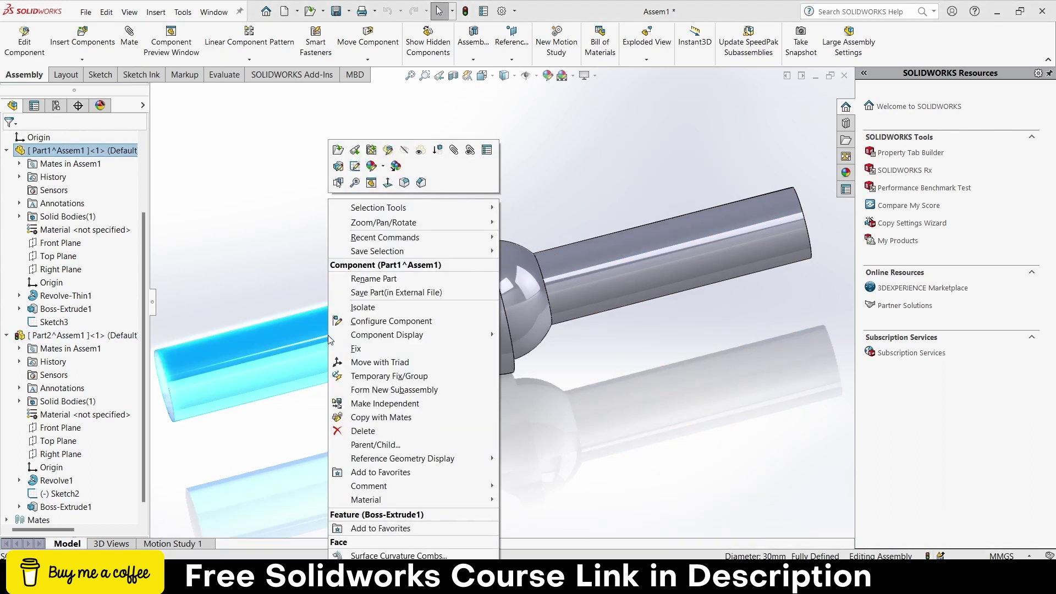
pyautogui.click(266, 296)
pyautogui.click(588, 293)
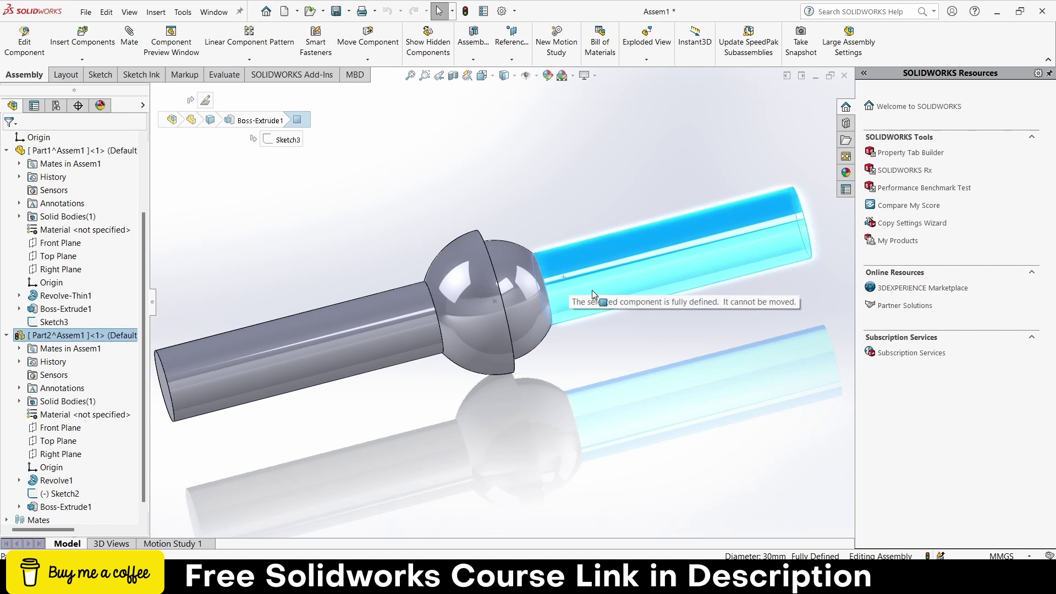
# Delete the ball part's InPlace2 mate and drag the ball shaft clear of the socket.
pyautogui.click(19, 348)
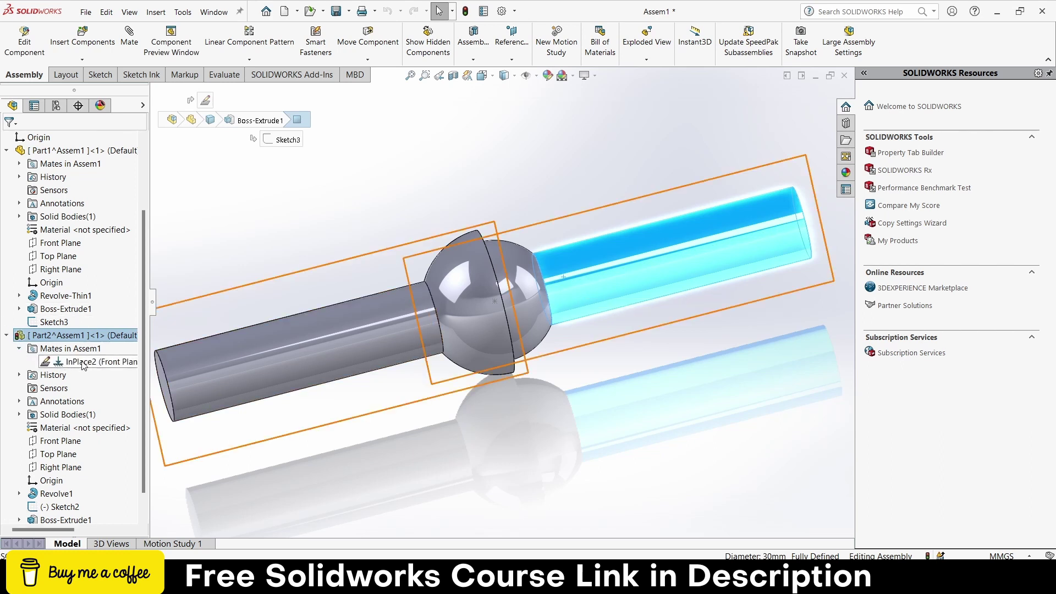
pyautogui.rightClick(83, 364)
pyautogui.click(92, 397)
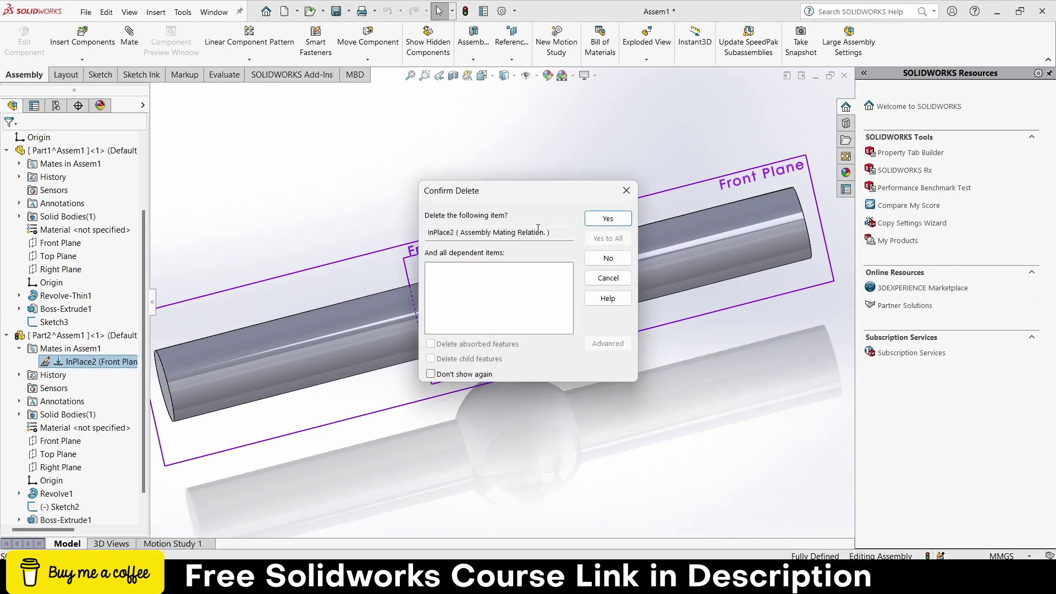
pyautogui.click(608, 219)
pyautogui.moveTo(619, 246); pyautogui.dragTo(718, 179)
pyautogui.press('Escape')
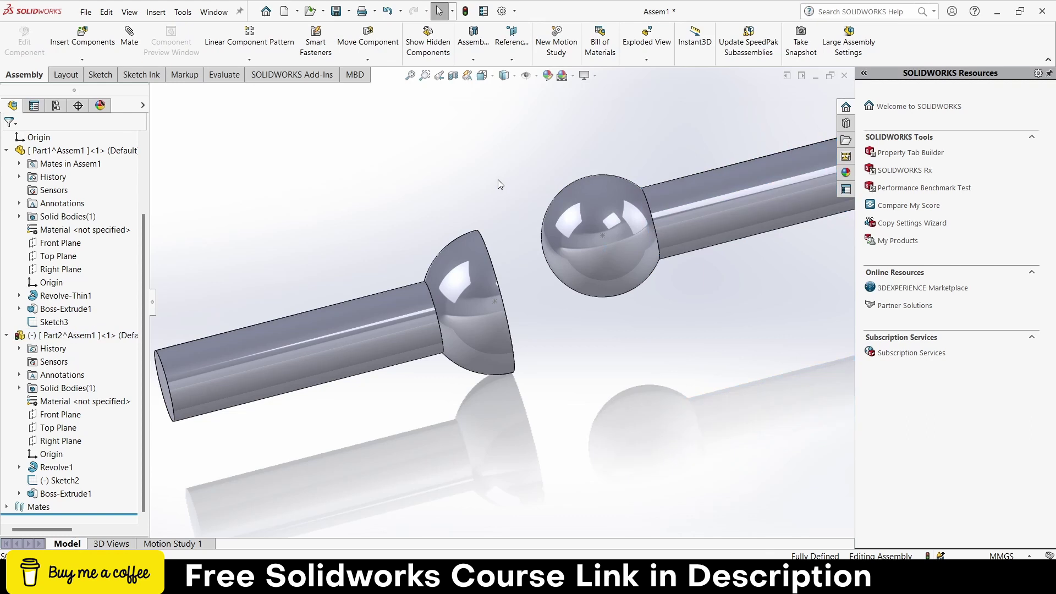
pyautogui.moveTo(484, 203); pyautogui.dragTo(454, 209, button='middle')
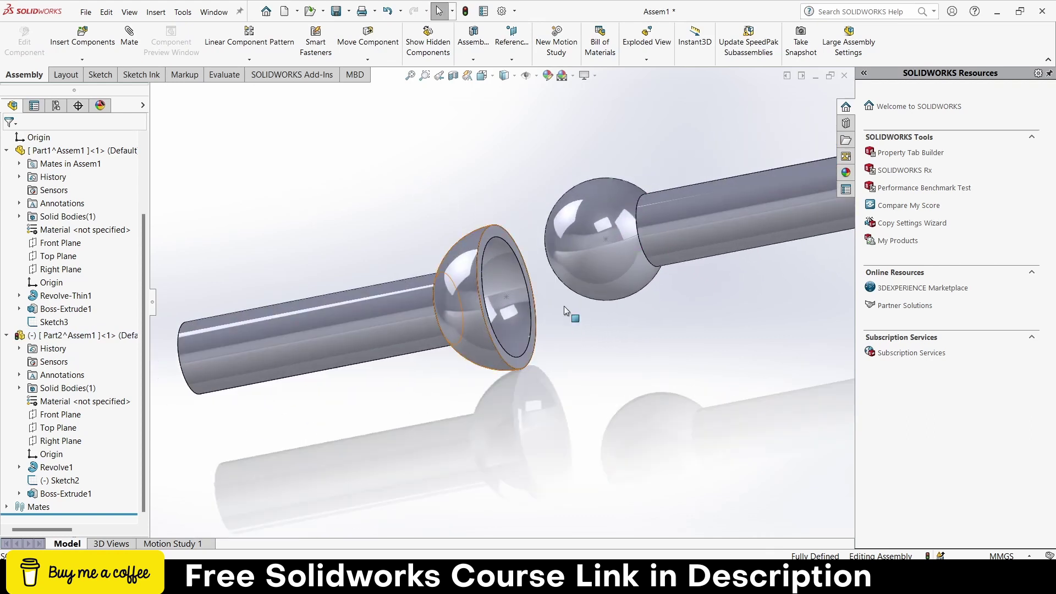
# Add a Coincident mate between the ball's centre sketch point and the socket's centre point.
pyautogui.click(129, 38)
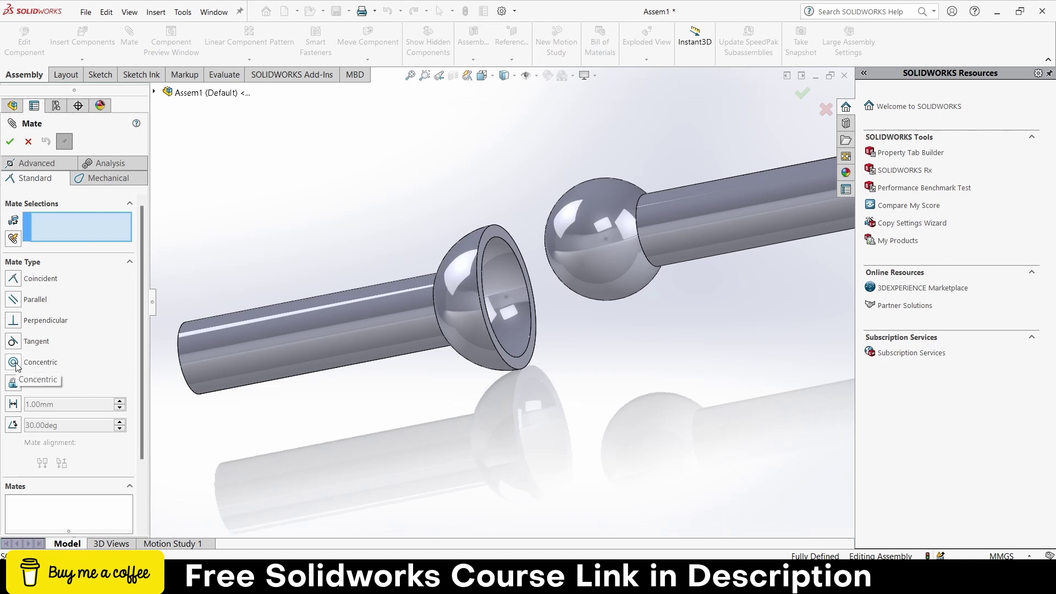
pyautogui.click(13, 280)
pyautogui.click(606, 239)
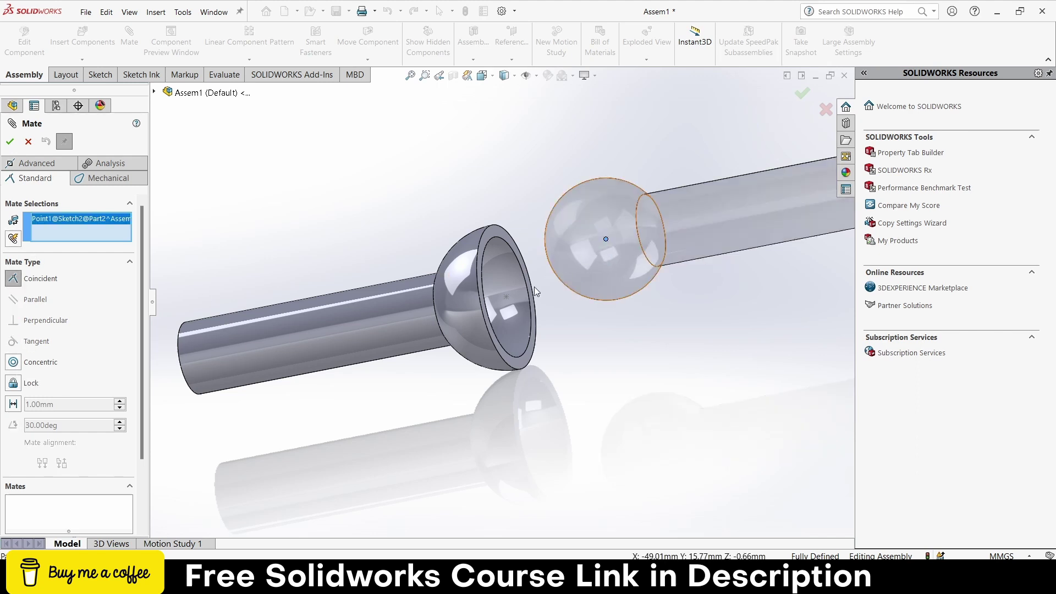
pyautogui.click(506, 296)
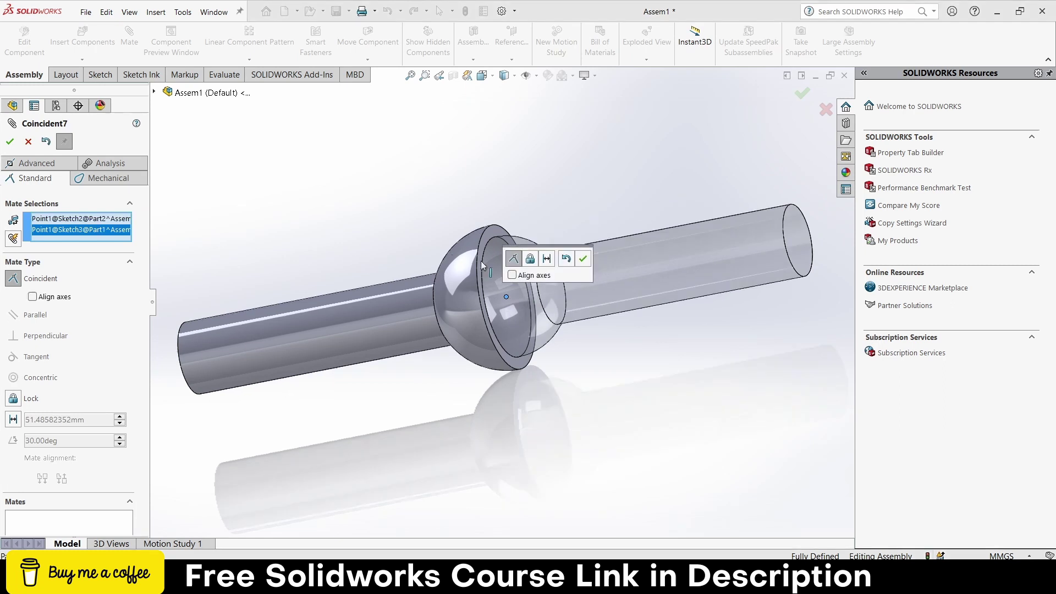
pyautogui.click(10, 142)
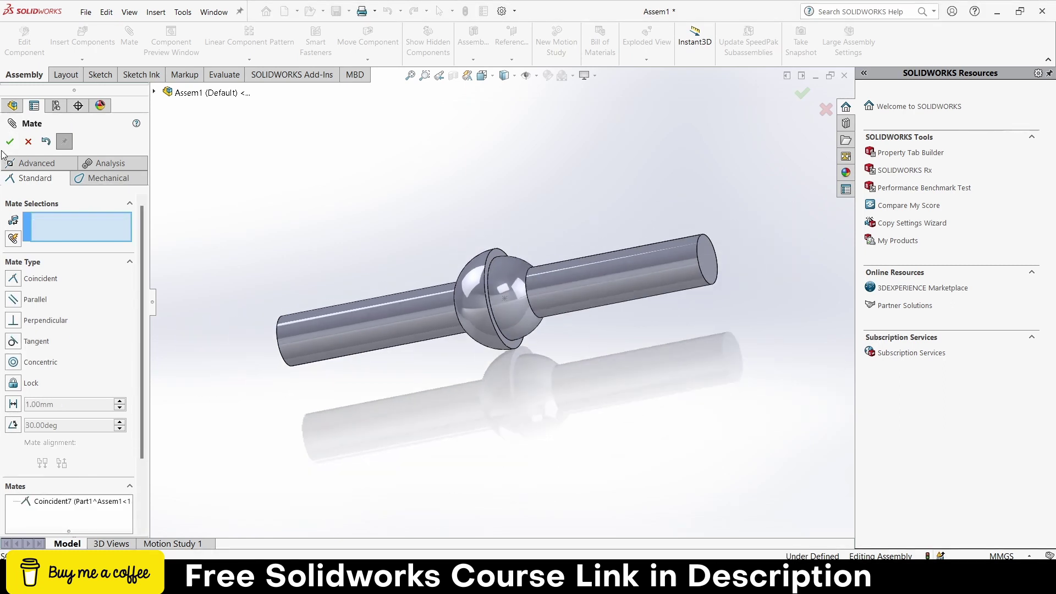
pyautogui.click(28, 141)
# Drag the ball shaft upward around the joint to confirm it pivots freely in the socket.
pyautogui.moveTo(638, 245); pyautogui.dragTo(596, 318)
pyautogui.moveTo(596, 318); pyautogui.dragTo(582, 339, button='middle')
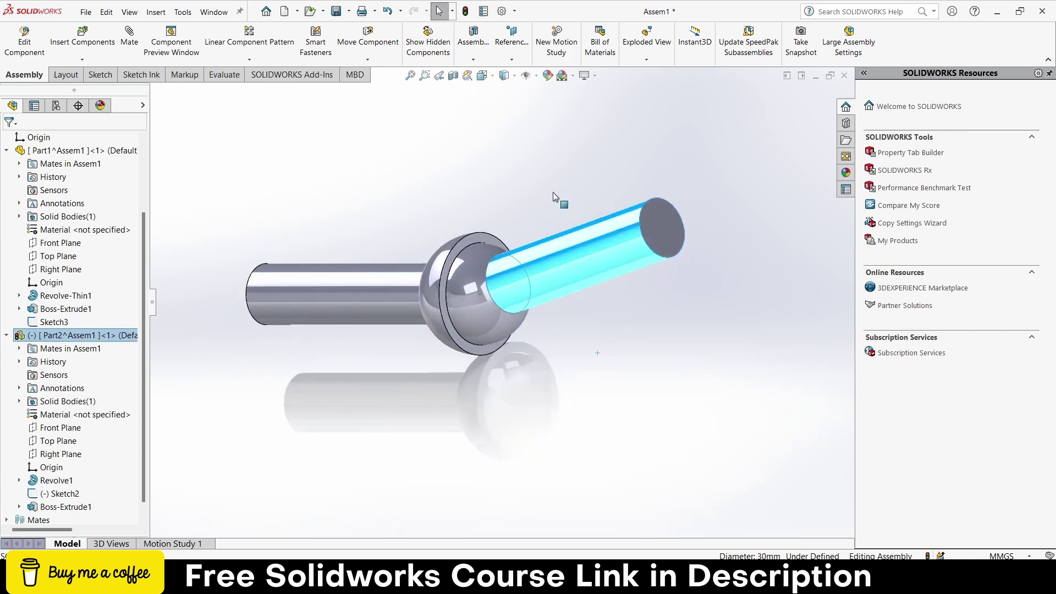